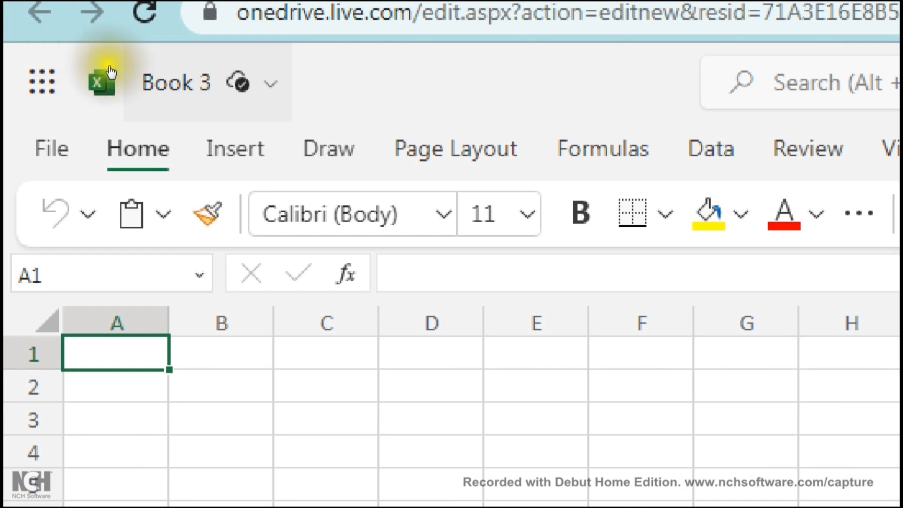
Rename the workbook file as Budget 2023.
click(136, 85)
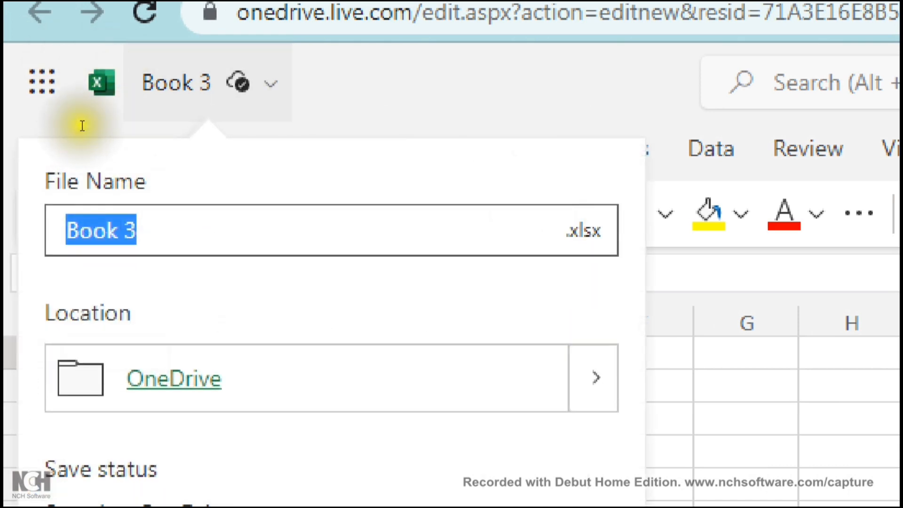
text(Budget)
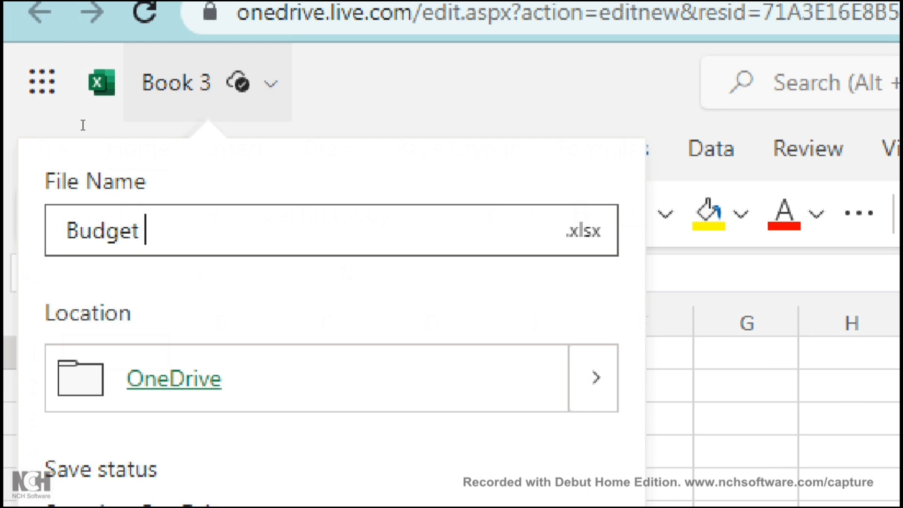
text( 2023)
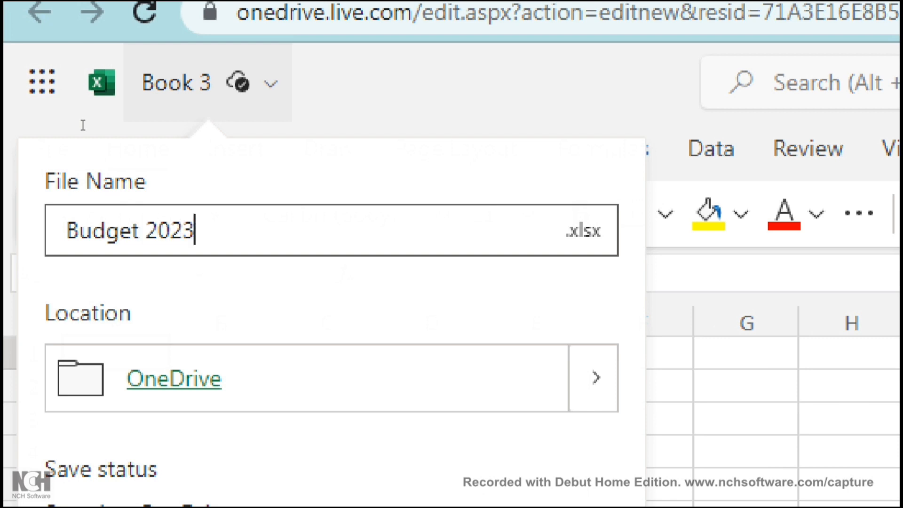
key(Return)
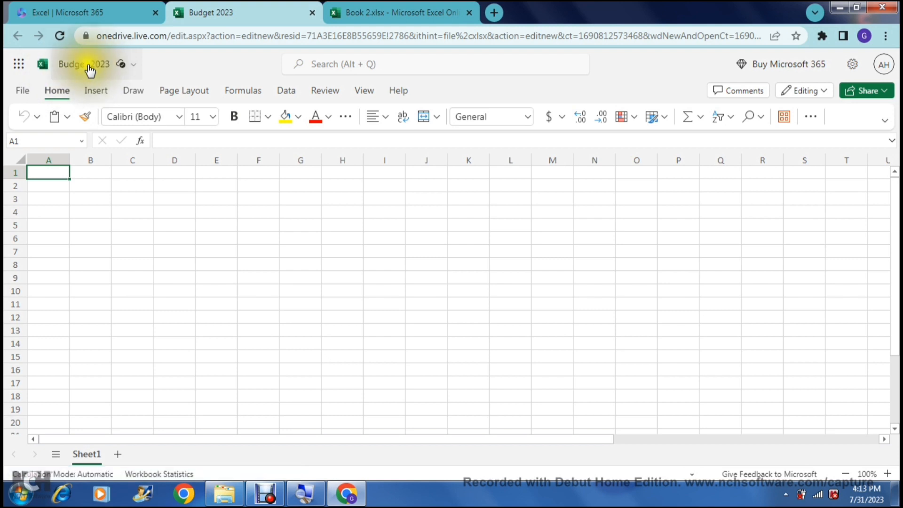
Enter the title "Budget 2023" in cell B2.
click(81, 184)
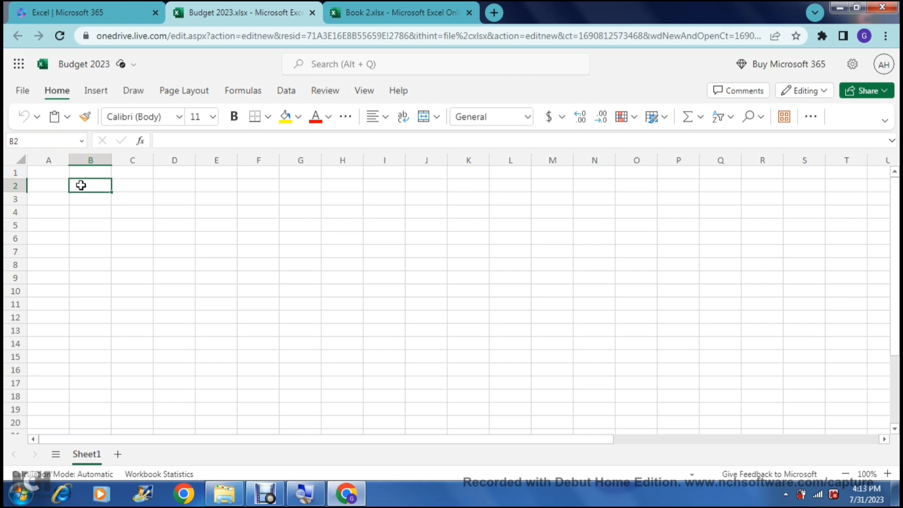
key(Down)
key(Up)
key(Left)
key(Right)
text(Budget)
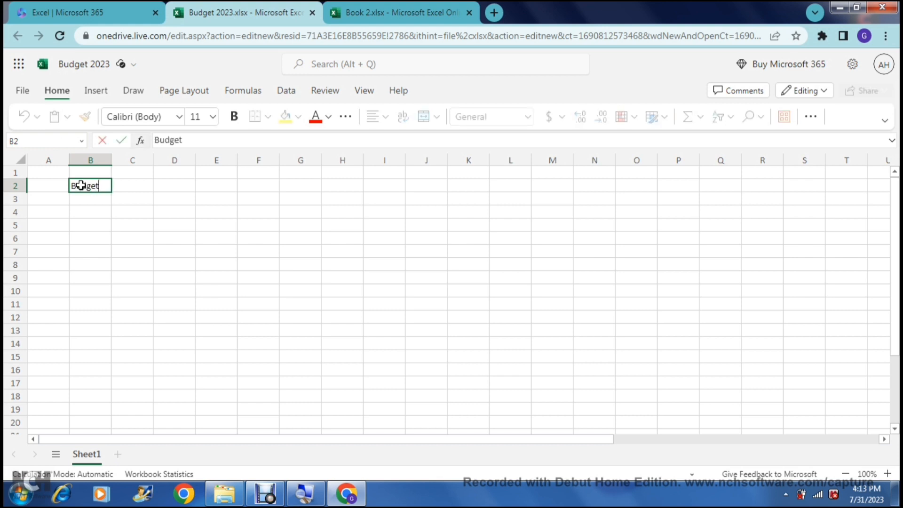
text( 2023)
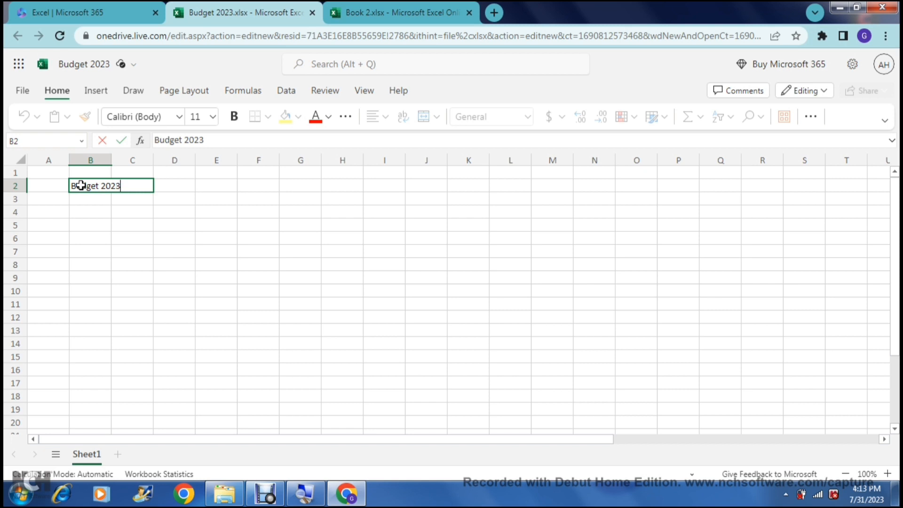
key(Return)
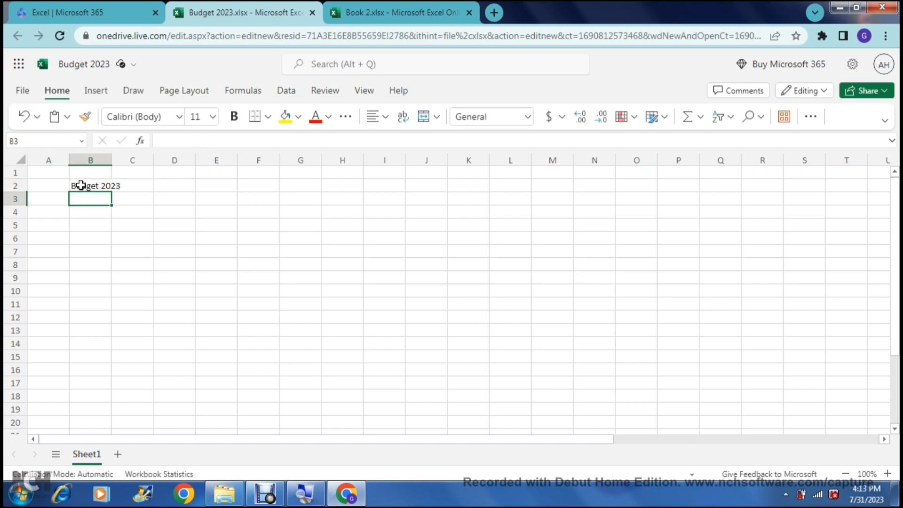
Enter the heading "Monthly Expense" in cell A3 and widen column A to fit the text.
key(Up)
key(Down)
key(Left)
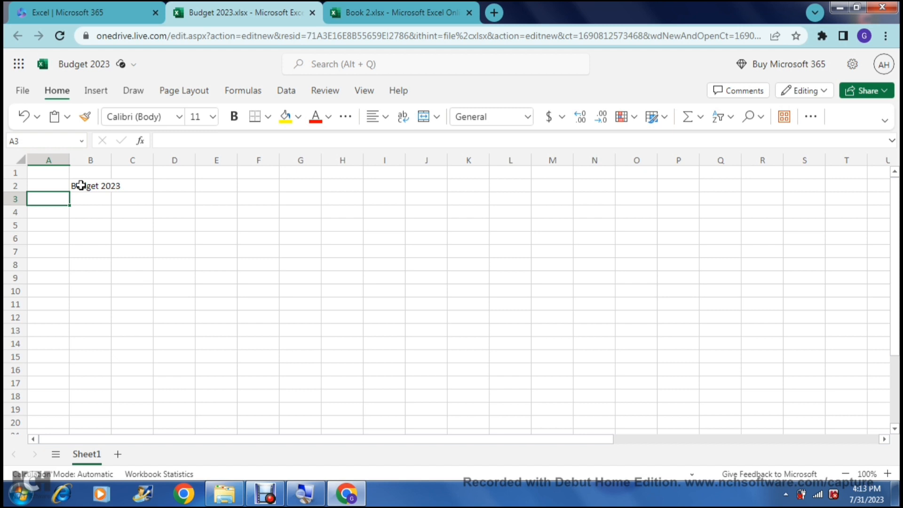
text(Monthly)
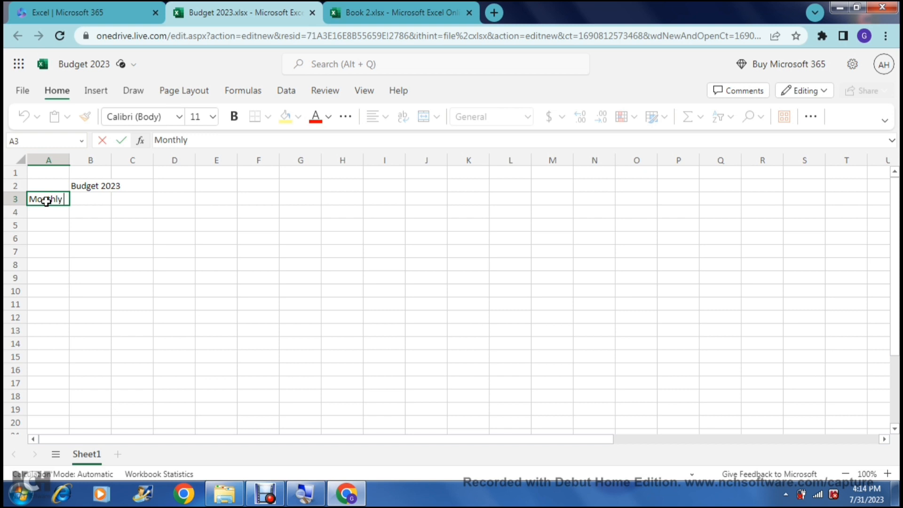
text( Expense)
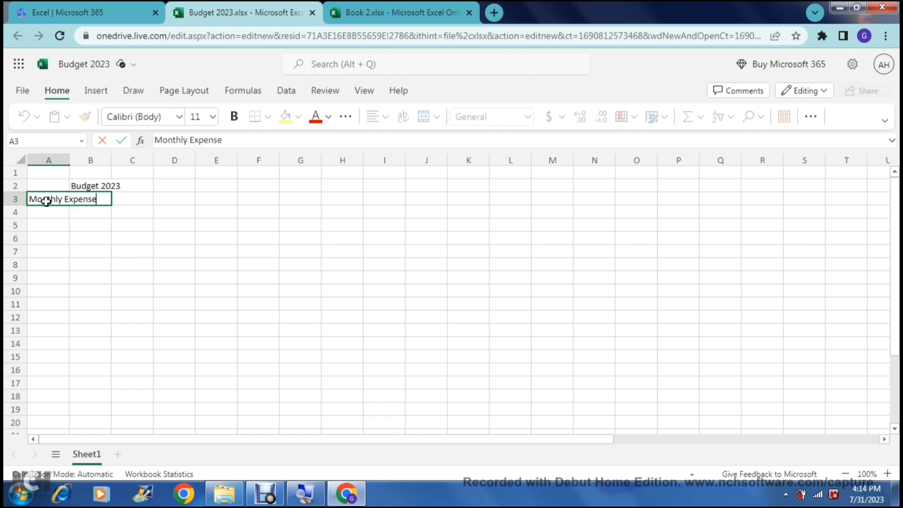
key(Tab)
key(Tab)
drag(70, 160, 114, 164)
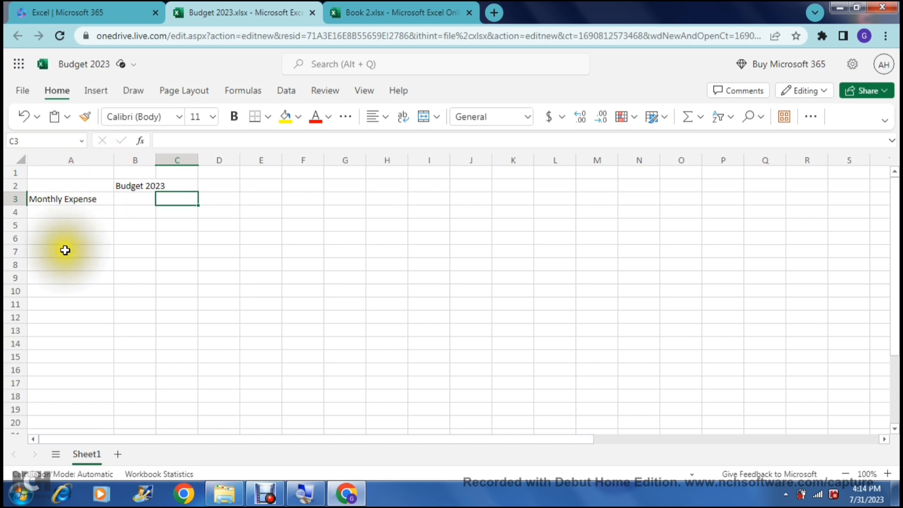
click(74, 203)
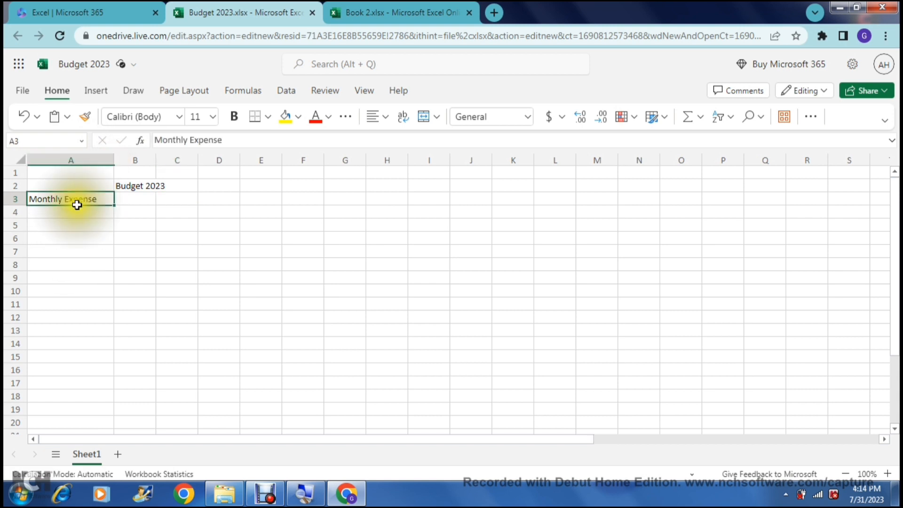
Enter the month headings Jan in cell B3 and Feb in cell C3.
click(126, 199)
text(Jan)
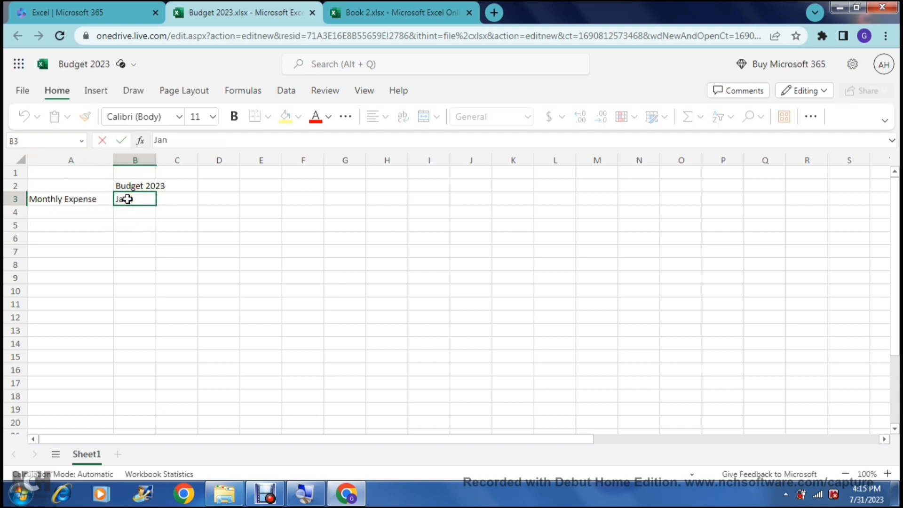
key(Tab)
text(Fe)
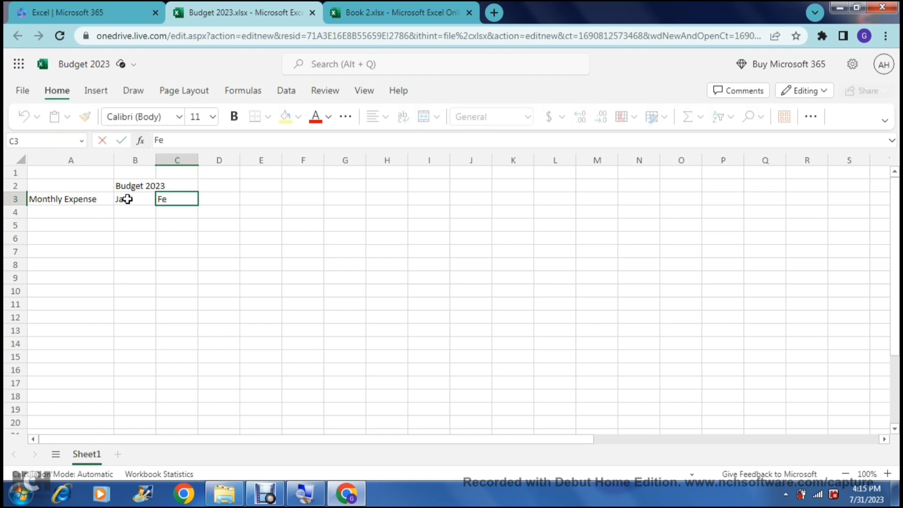
text(b)
key(Tab)
key(Left)
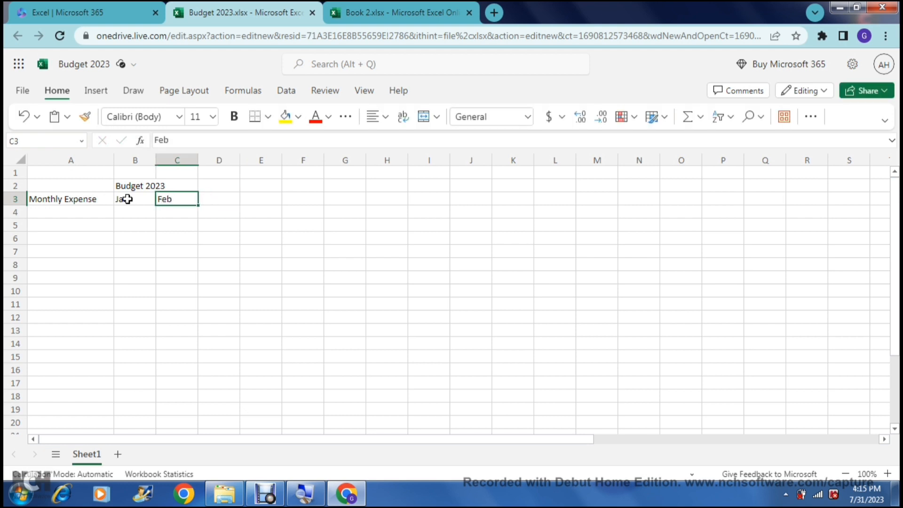
Extend the Jan and Feb headings as a month series across row 3 through Dec in cell M3.
click(127, 199)
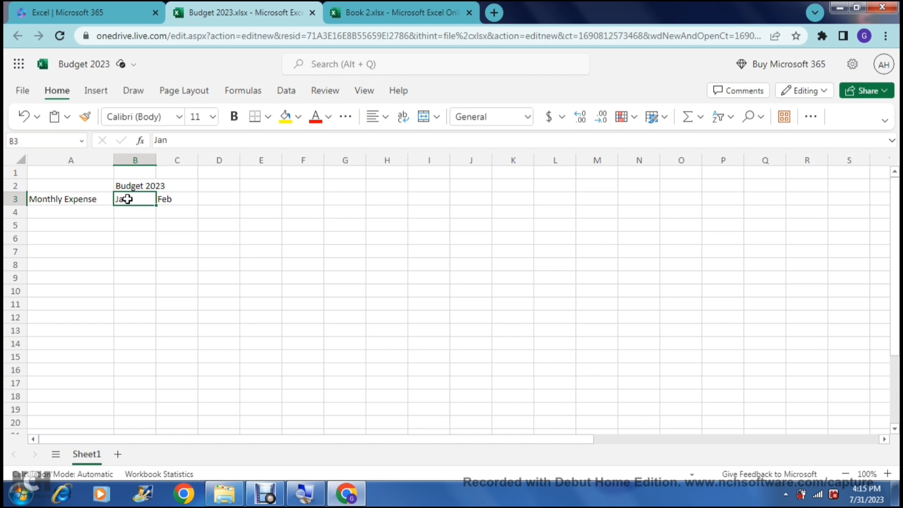
key(shift+Right)
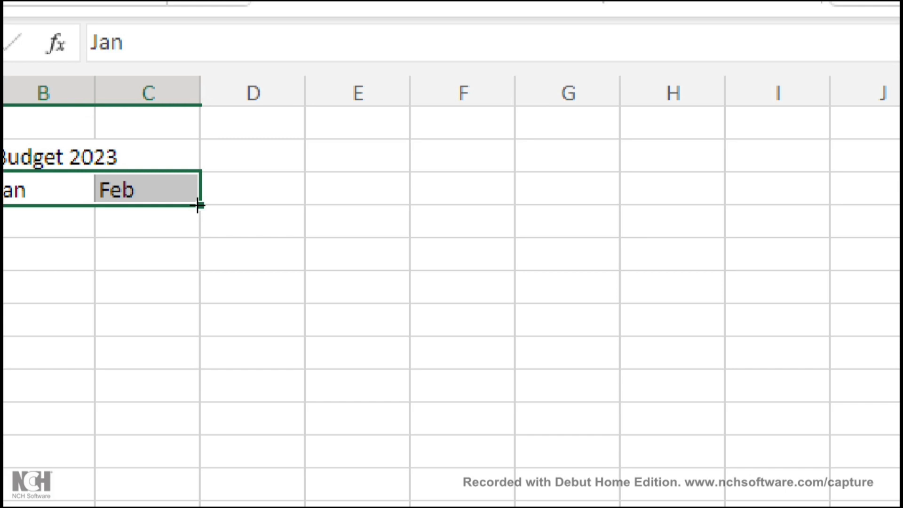
drag(198, 205, 342, 193)
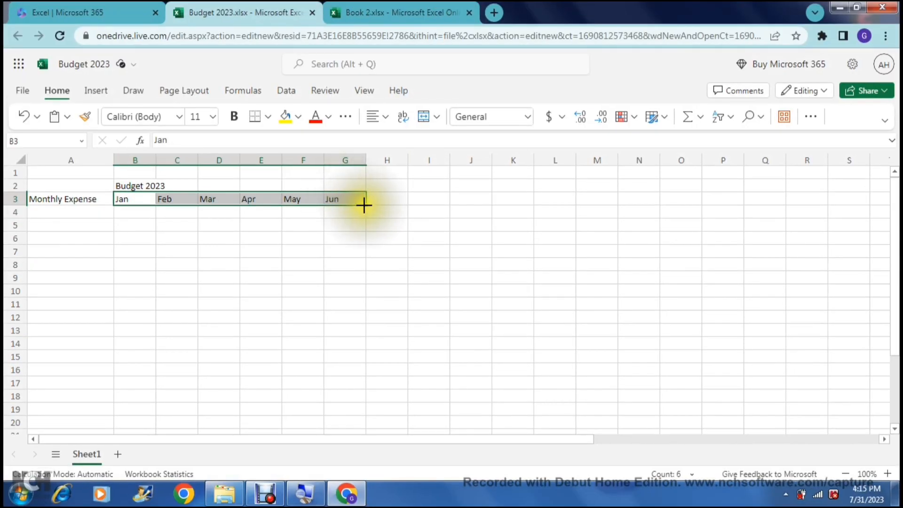
drag(364, 204, 583, 203)
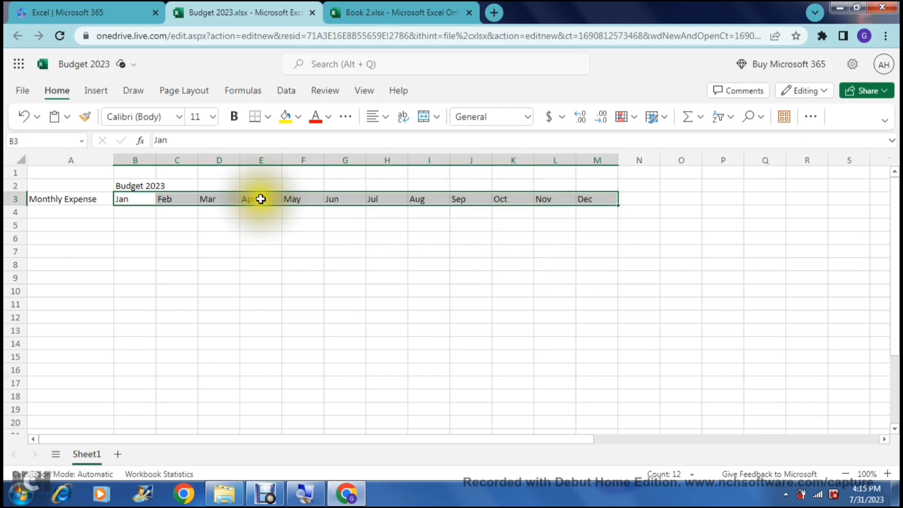
click(587, 226)
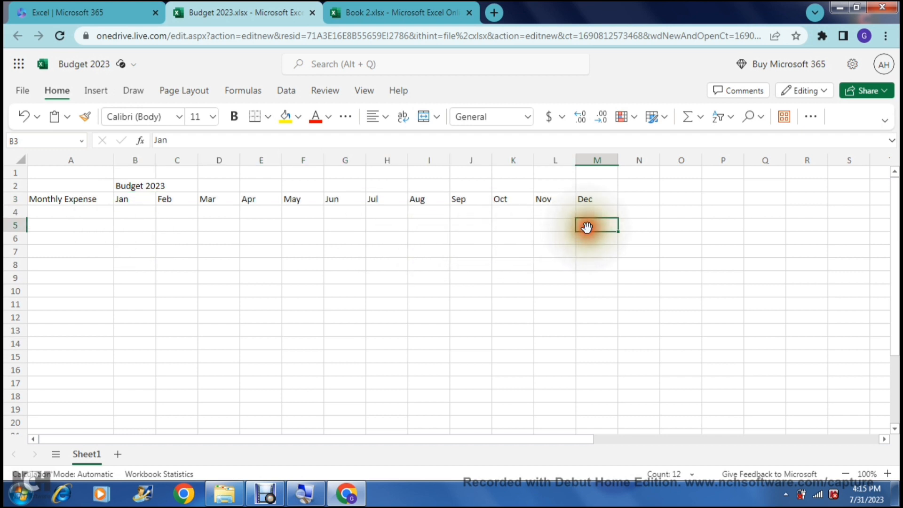
Review the sheet title, the Monthly Expense heading and the month headings in row 3.
click(68, 209)
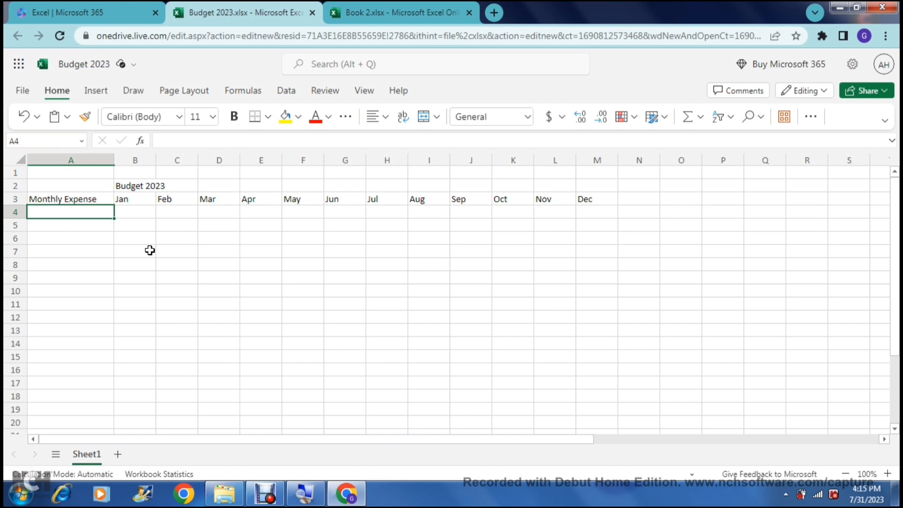
click(128, 186)
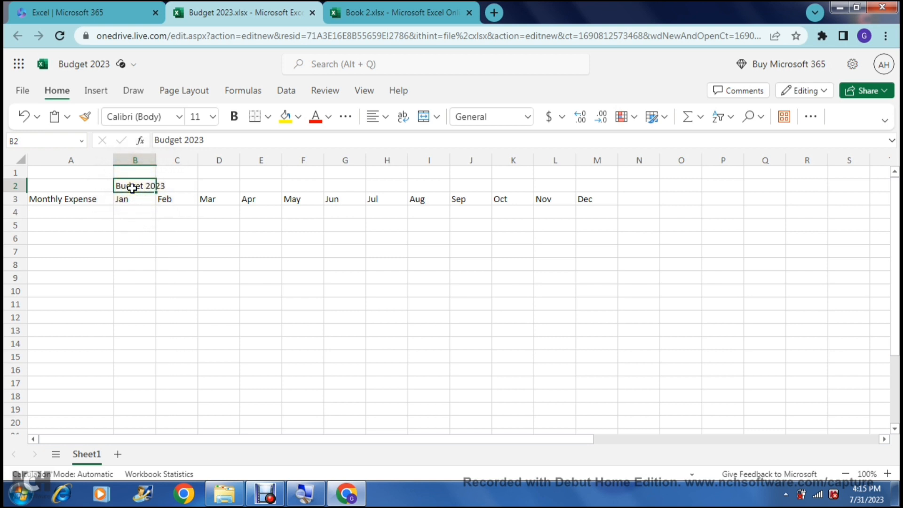
click(84, 200)
click(121, 197)
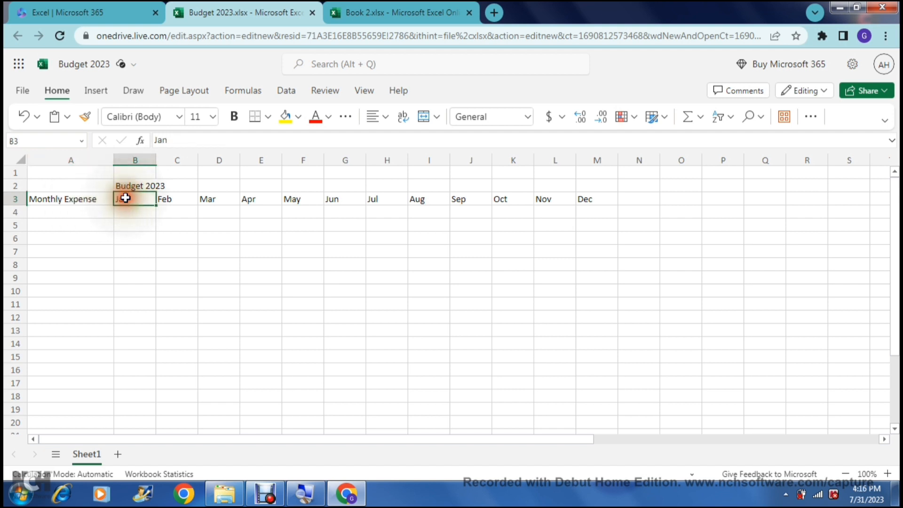
click(164, 198)
click(211, 199)
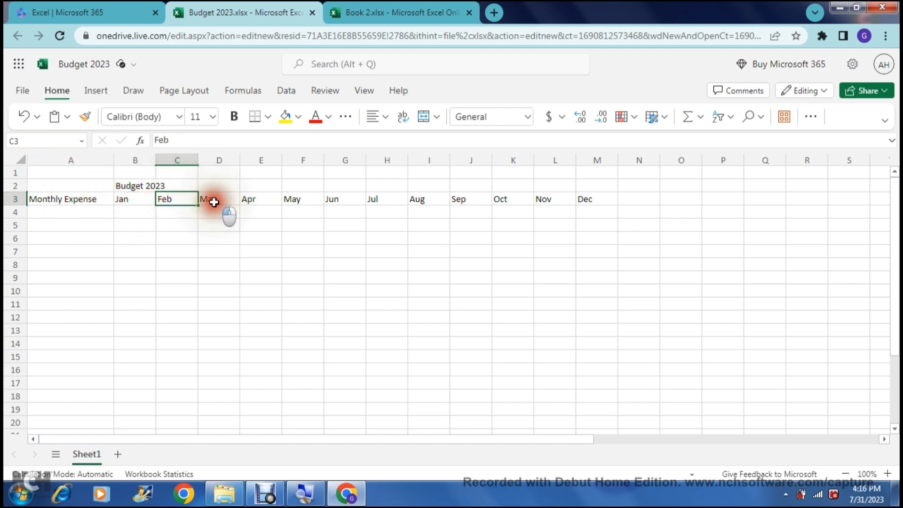
click(123, 202)
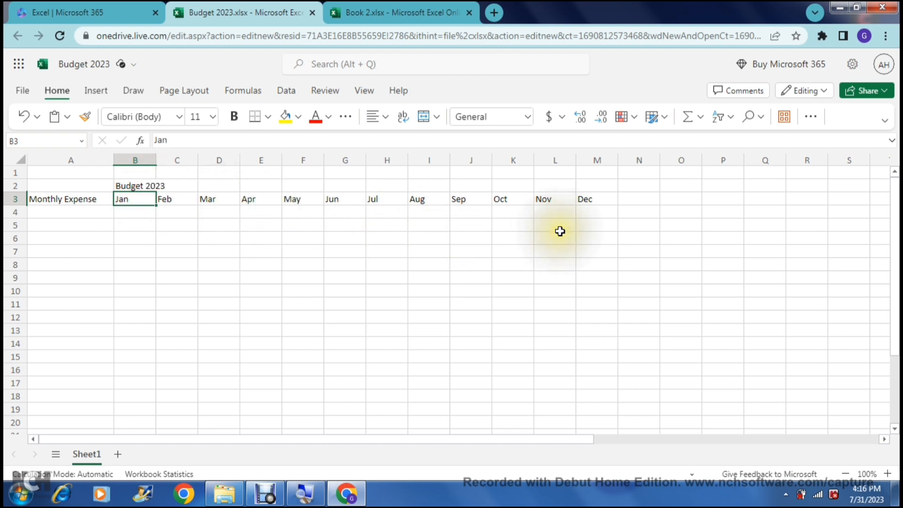
click(129, 213)
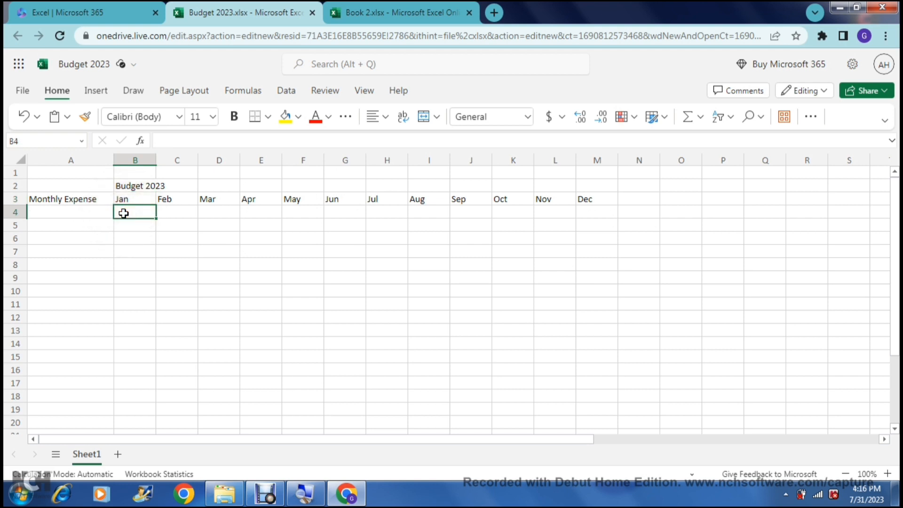
List the expense categories Rent, Car Payment, Medical Aid, Phone and Internet in cells A4 to A8.
click(82, 212)
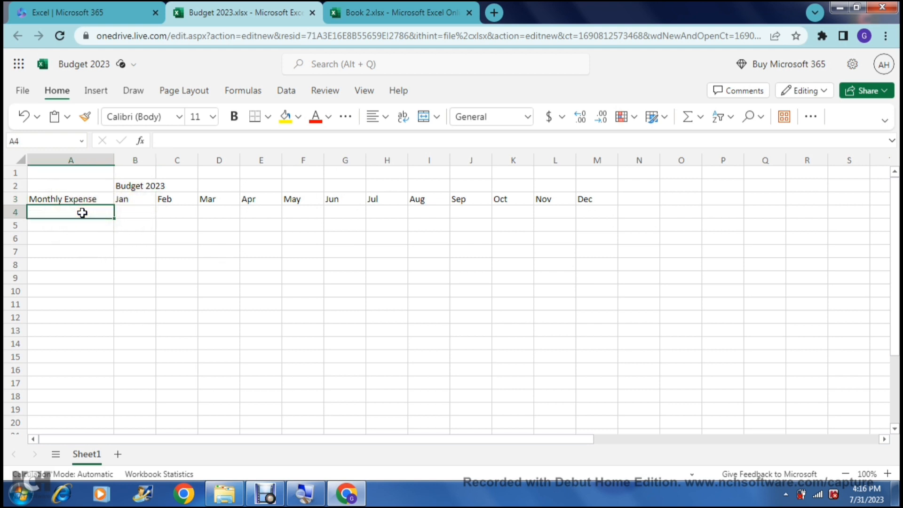
text(Rent)
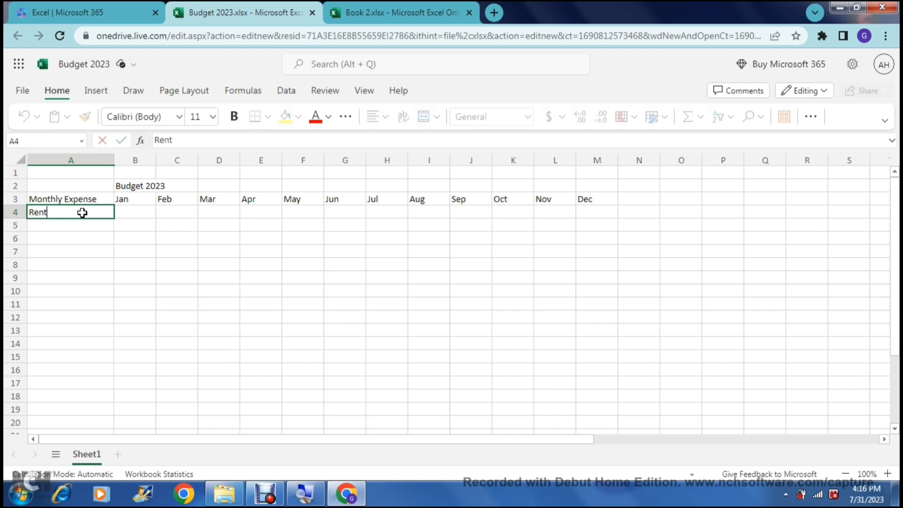
key(Return)
text(Car )
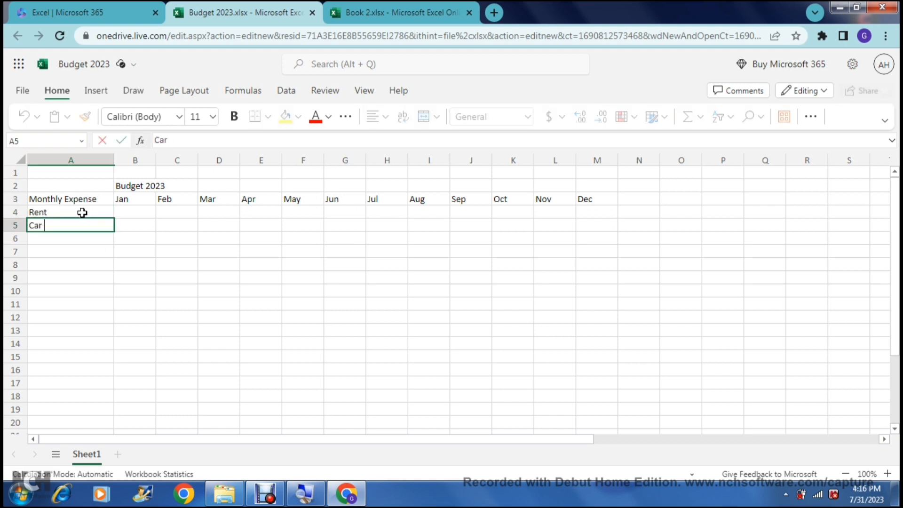
text(Payment)
key(Return)
text(Medical A)
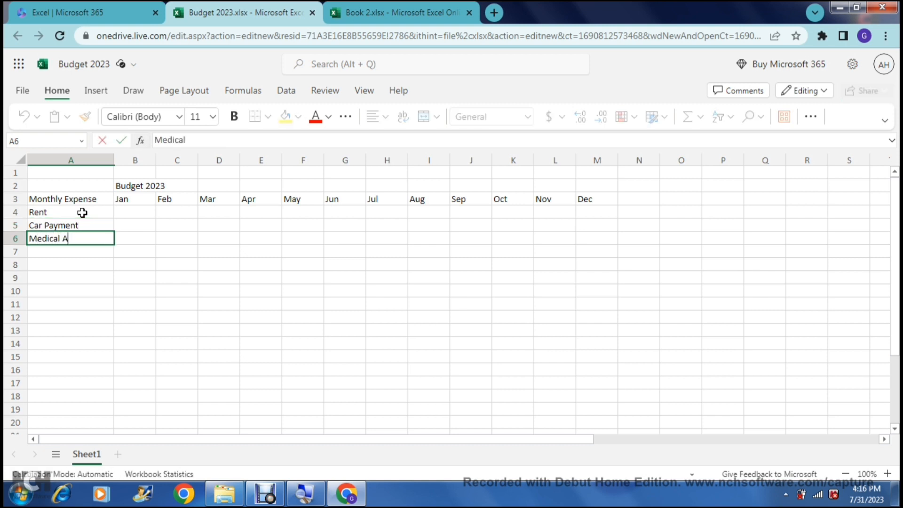
text(id)
key(Return)
text(Phon)
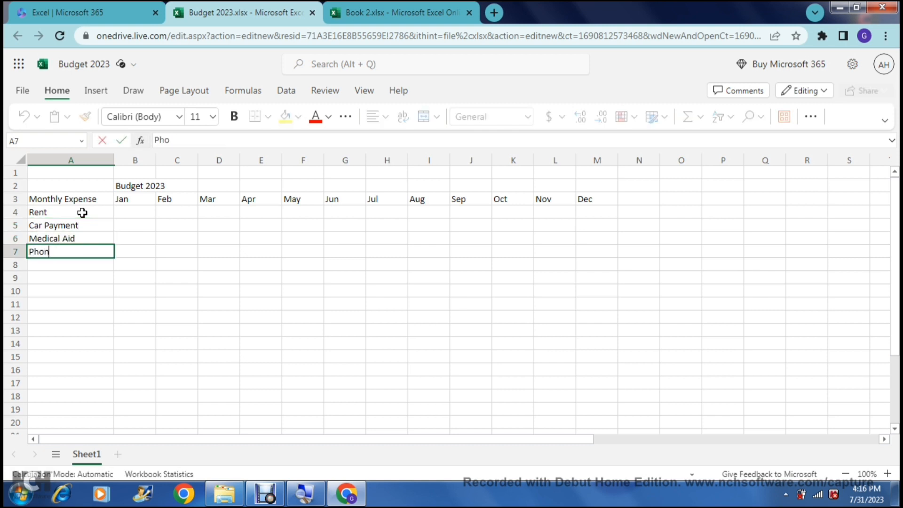
text(e)
key(Return)
text(Interne)
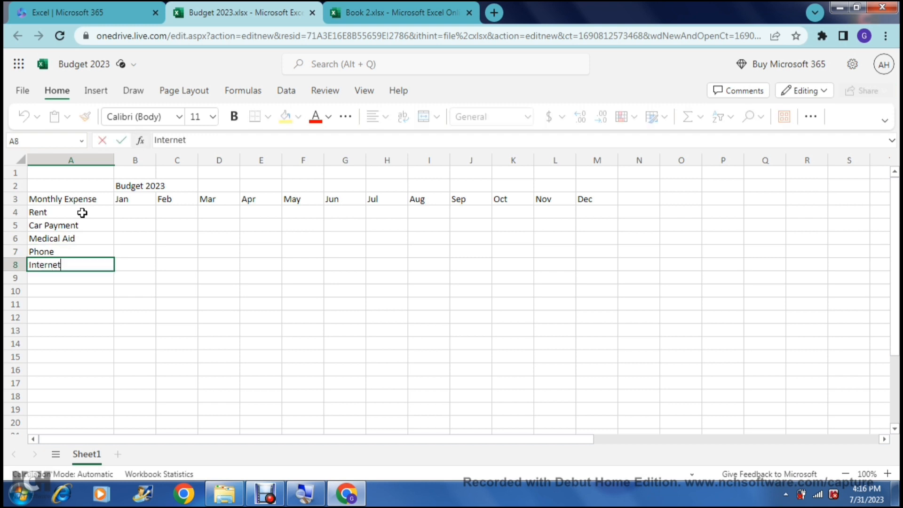
key(Return)
Go through the expense categories in column A, from the Rent row down to the Internet row.
key(Up)
key(Up)
key(Up)
key(Up)
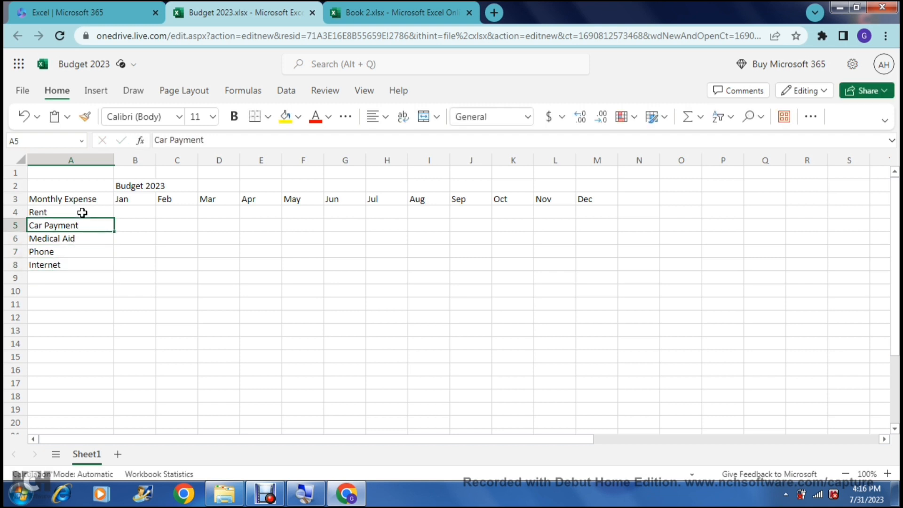
key(Up)
key(Down)
key(Down)
key(Down)
key(Down)
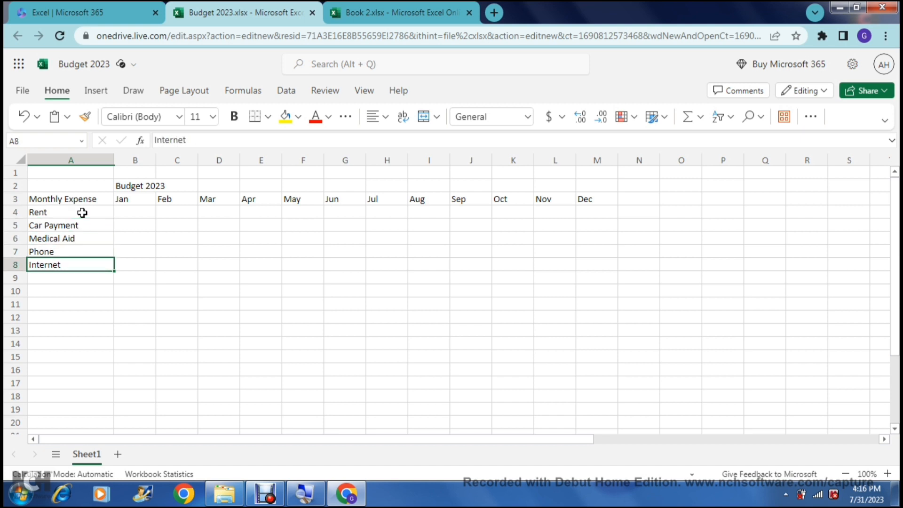
Enter the heading Non-Monthly Expenses in cell O3, in the same row as the month headings.
key(Right)
key(Right)
key(Right)
key(Right)
key(Right)
key(Right)
key(Right)
key(Right)
key(Right)
key(Right)
key(Right)
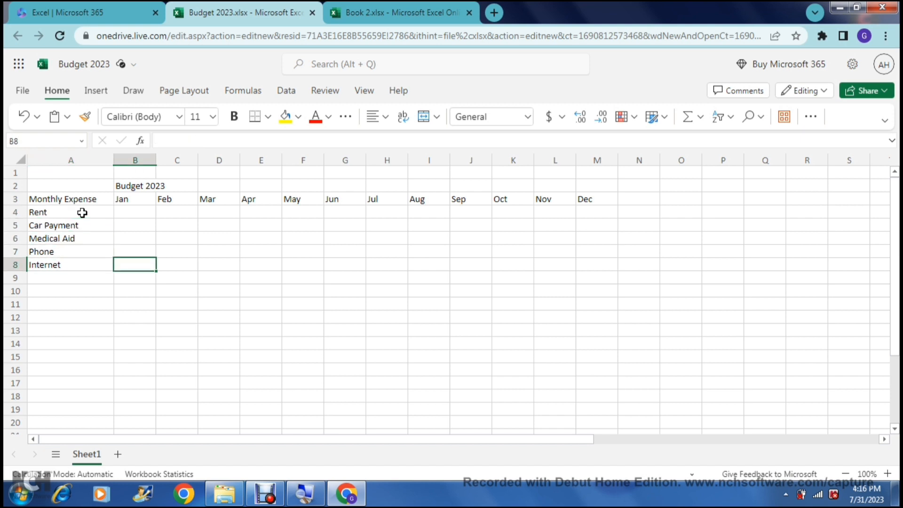
key(Right)
key(Right)
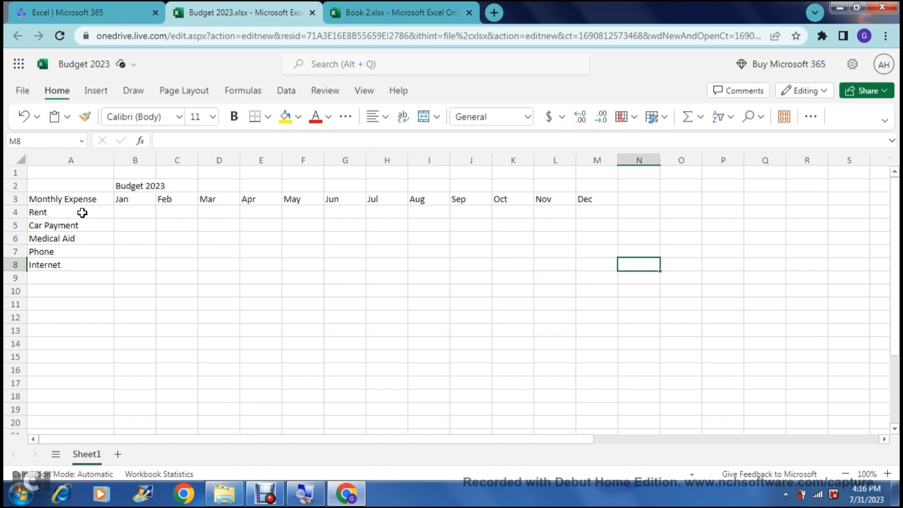
key(Up)
key(Up)
key(Up)
key(Up)
key(Up)
key(shift+Down)
key(shift+Down)
key(shift+Down)
key(shift+Down)
key(shift+Down)
key(shift+Down)
key(shift+Down)
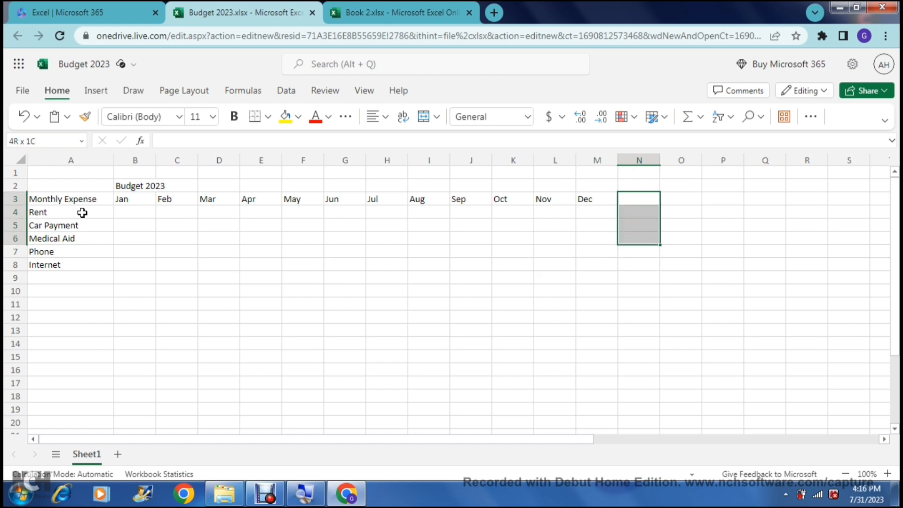
key(Right)
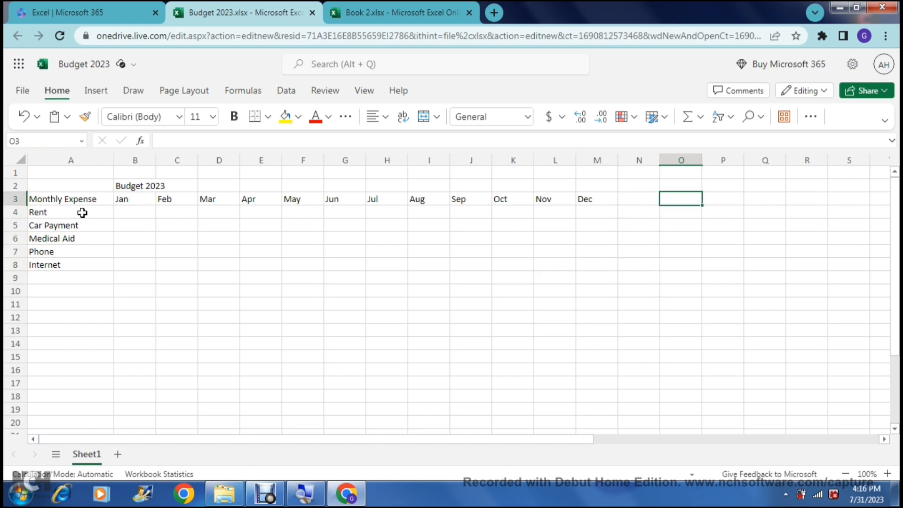
text(Non)
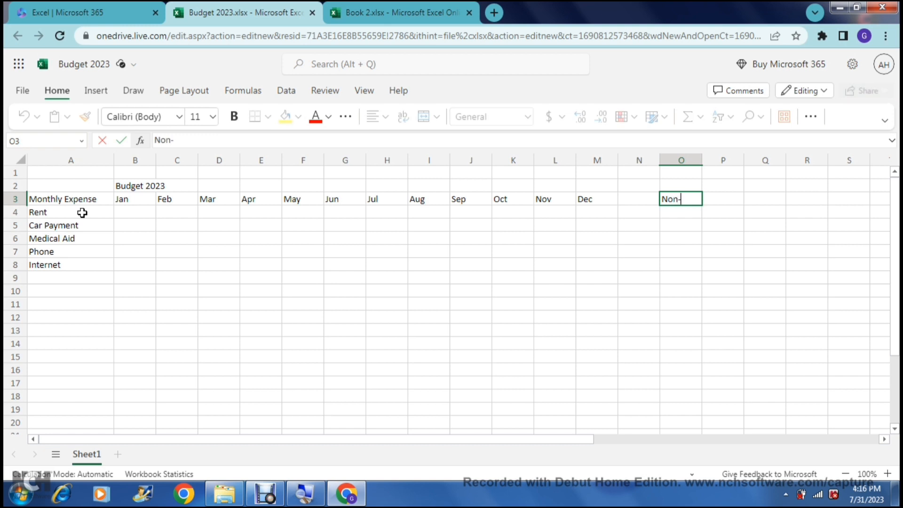
text(-Month)
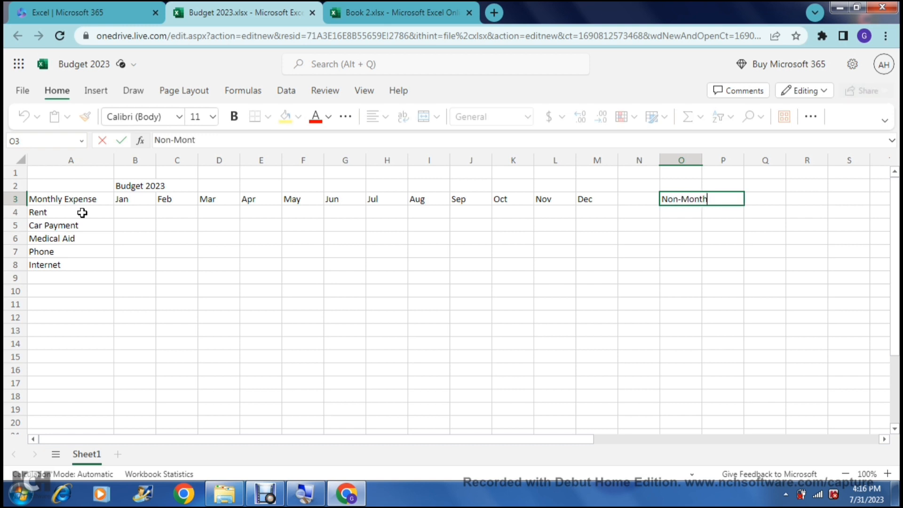
text(ly Expen)
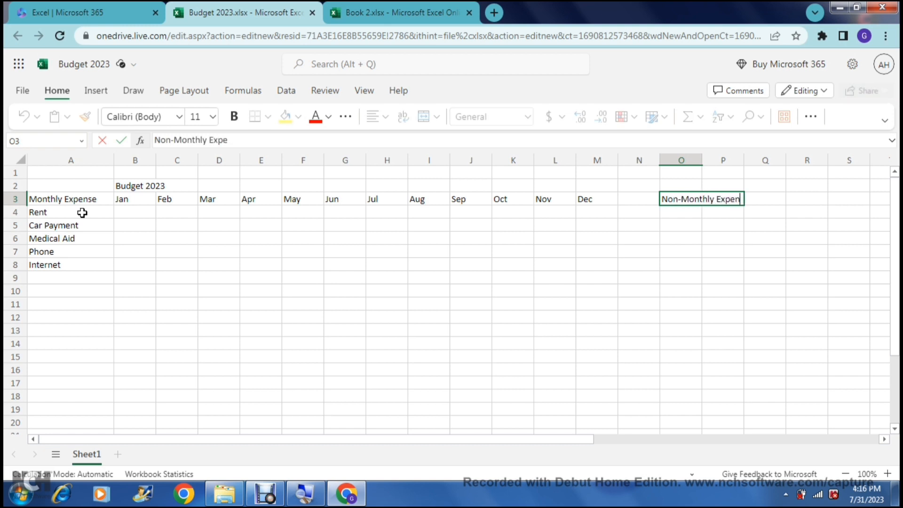
text(ses)
key(Return)
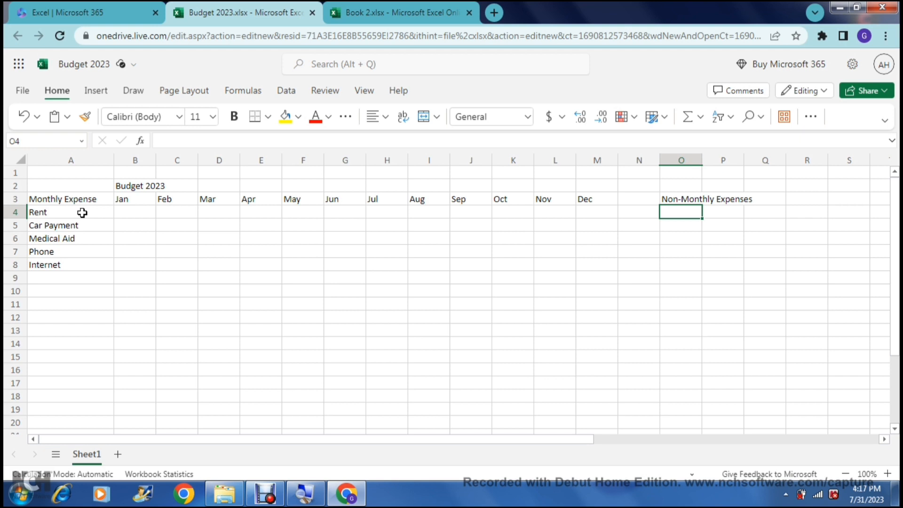
Enter Subscrpitions 1 in cell O4 as the first item under the Non-Monthly Expenses heading.
text(Subscr)
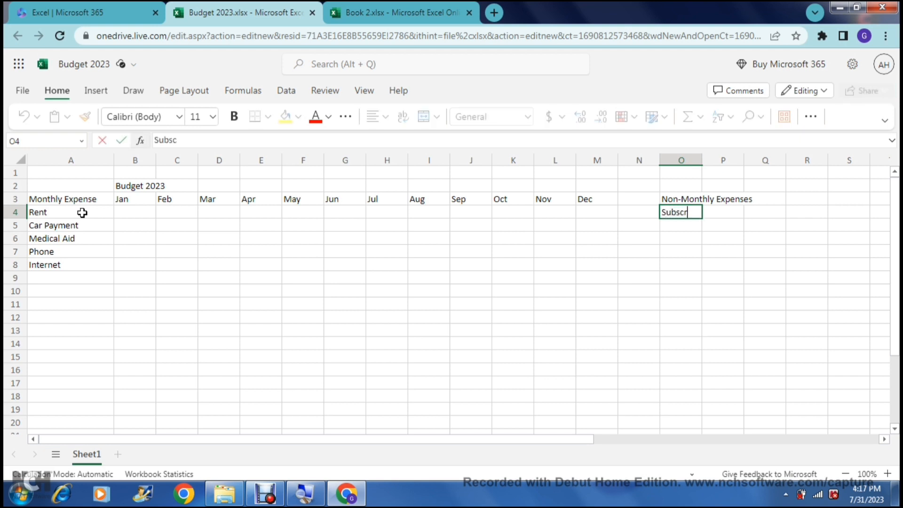
text(pitions)
key(Return)
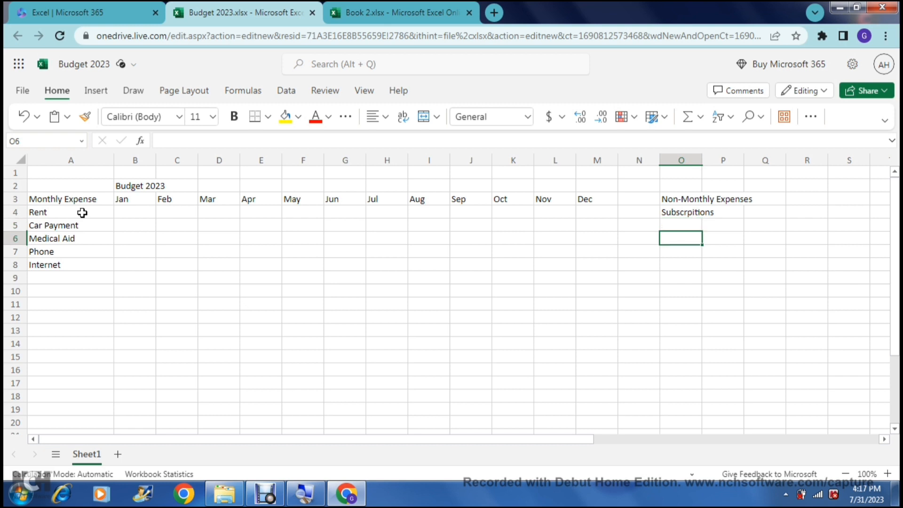
key(Up)
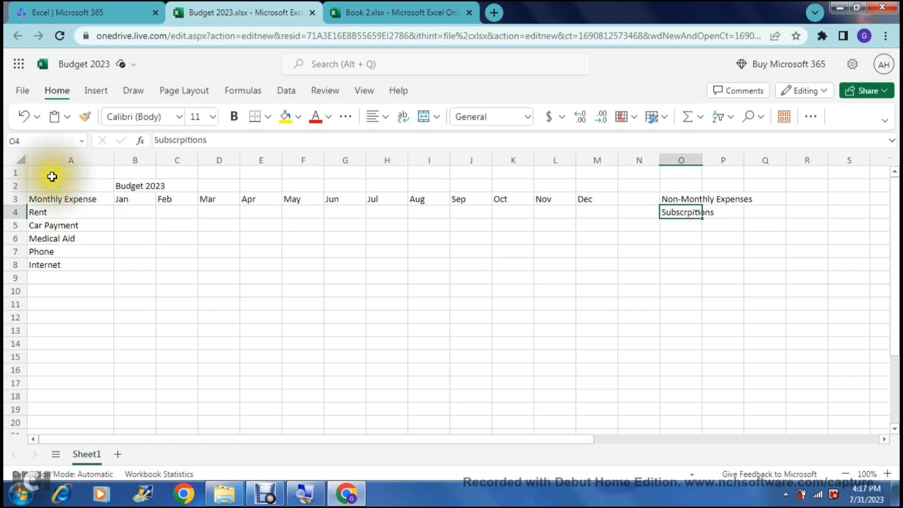
click(228, 144)
text(1)
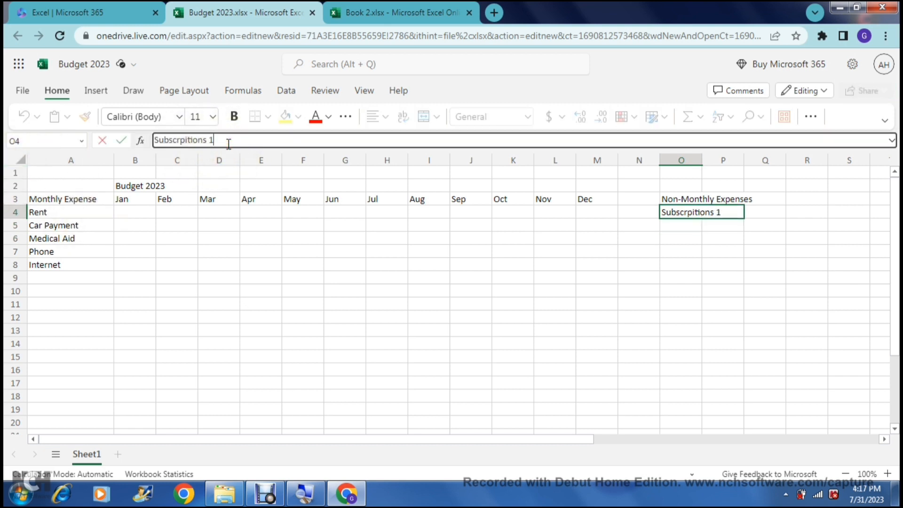
key(Return)
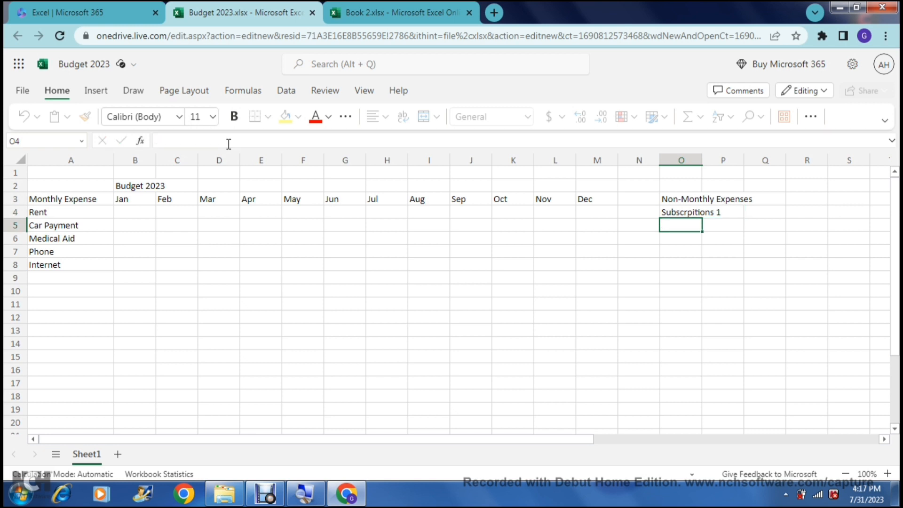
Enter Subscrpitions 2 in cell O5, reusing the suggested entry and changing its number.
text(Subscrpitions 1)
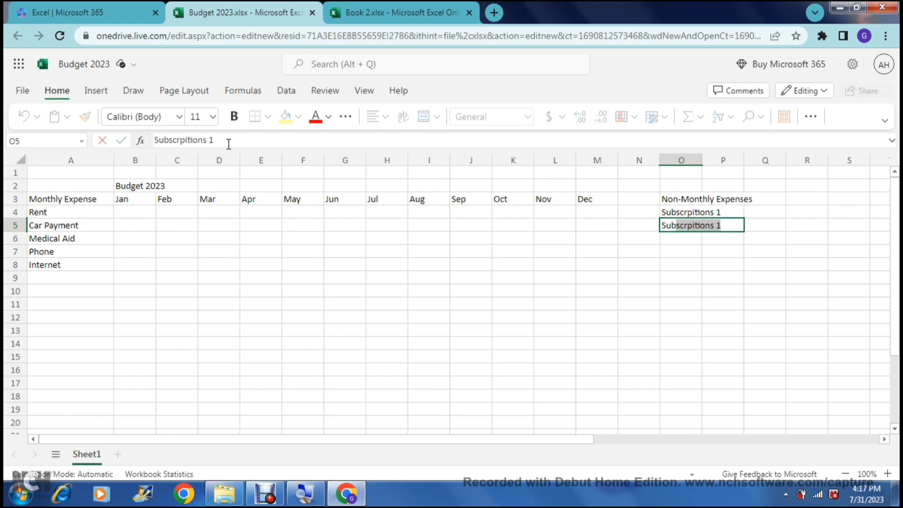
key(Tab)
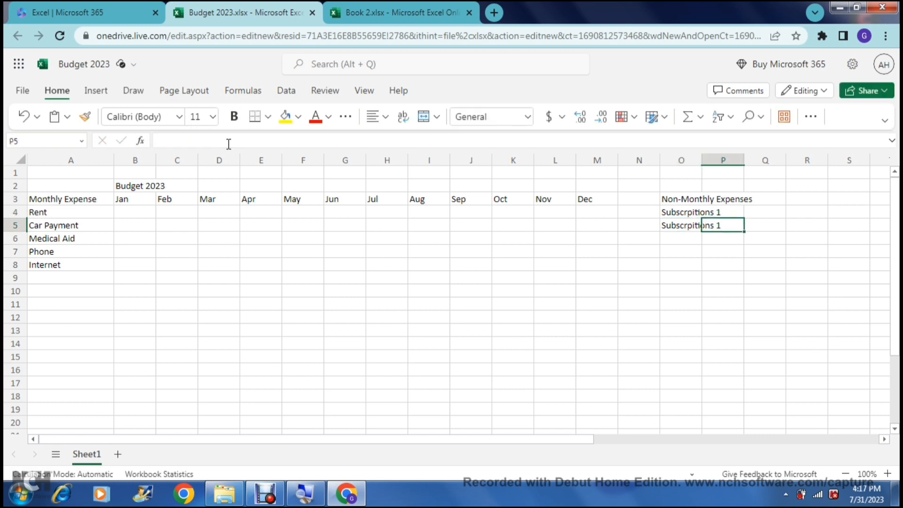
key(shift+Tab)
click(229, 140)
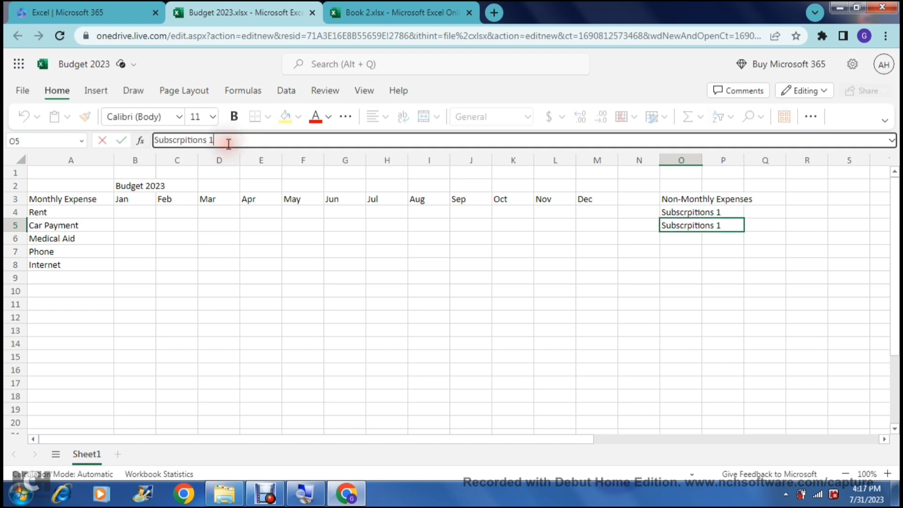
key(BackSpace)
key(BackSpace)
text(2)
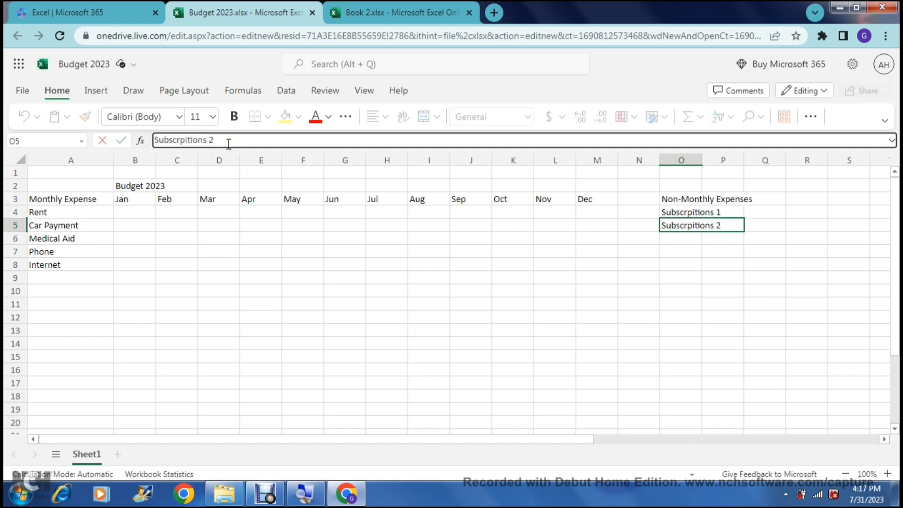
Add subscrpitions 3 in cell O6 as the third non-monthly expense.
click(664, 237)
text(subscrpitions 1)
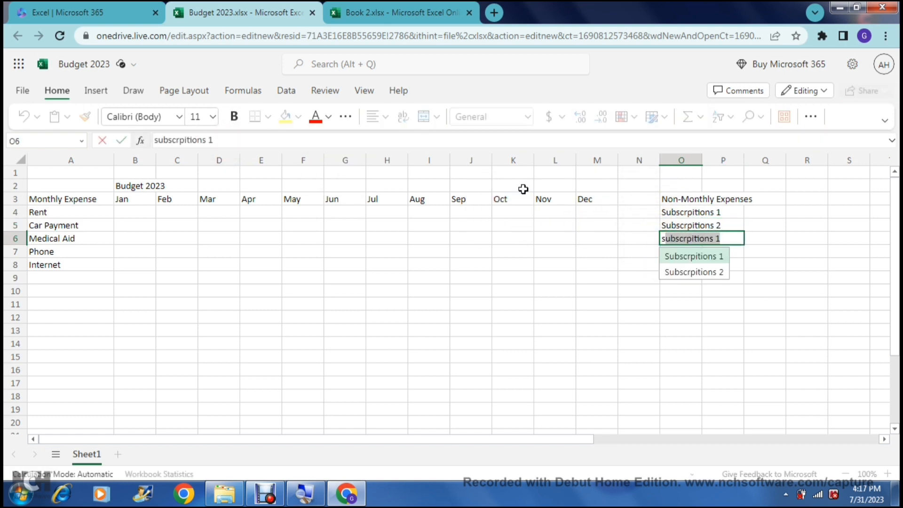
click(332, 143)
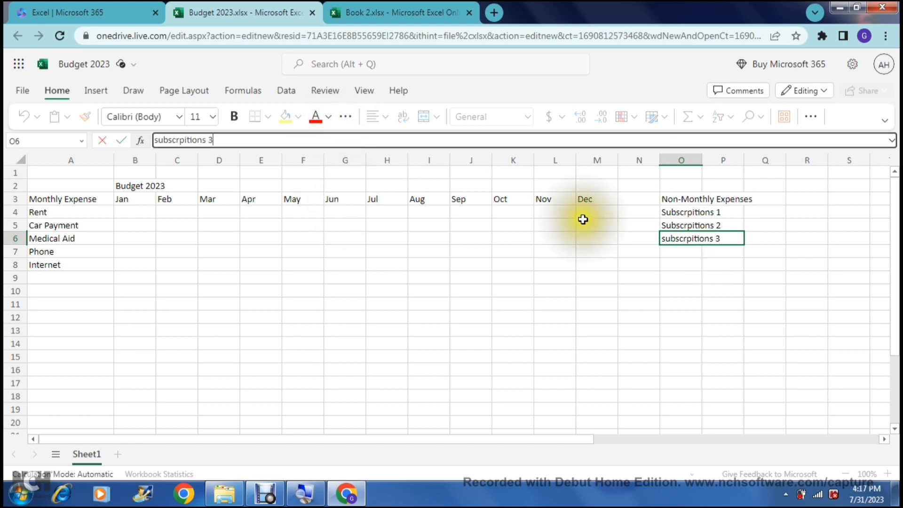
click(670, 254)
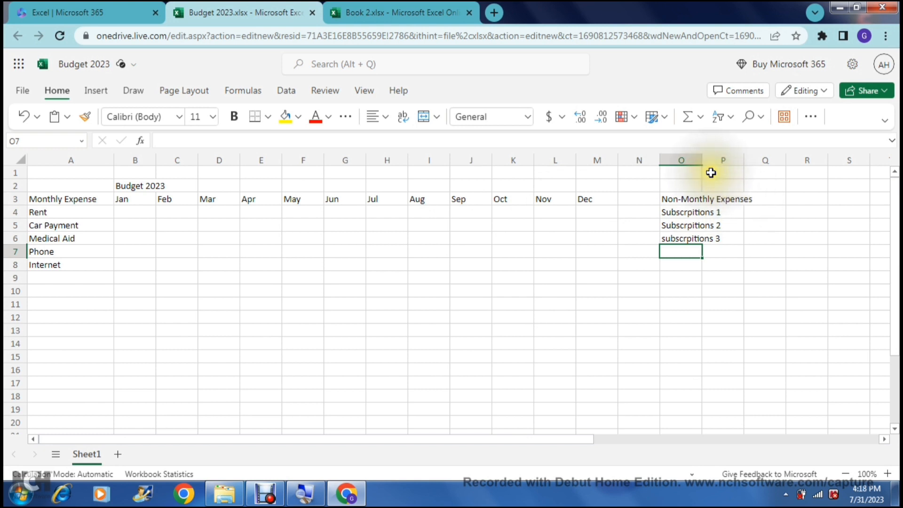
Widen column O to fit the Non-Monthly Expenses heading and enter the heading Amount in cell P3.
drag(702, 160, 769, 166)
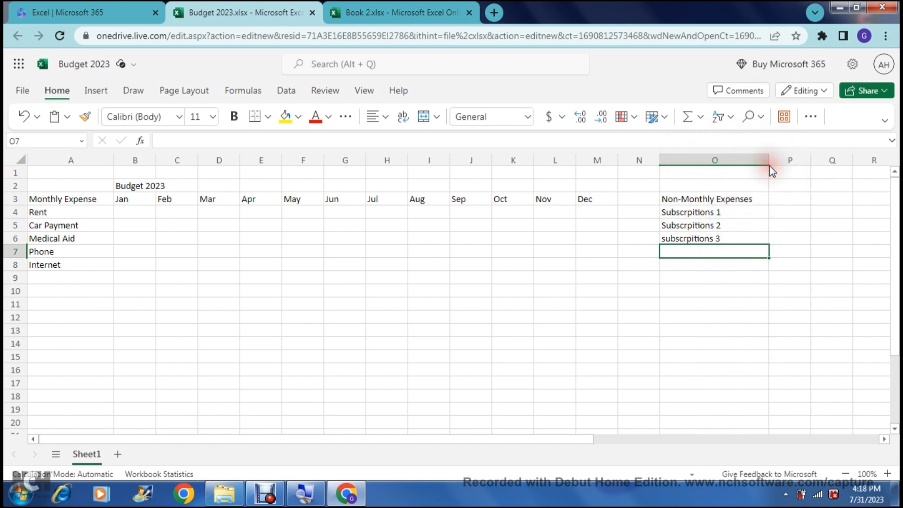
click(782, 199)
text(Amount)
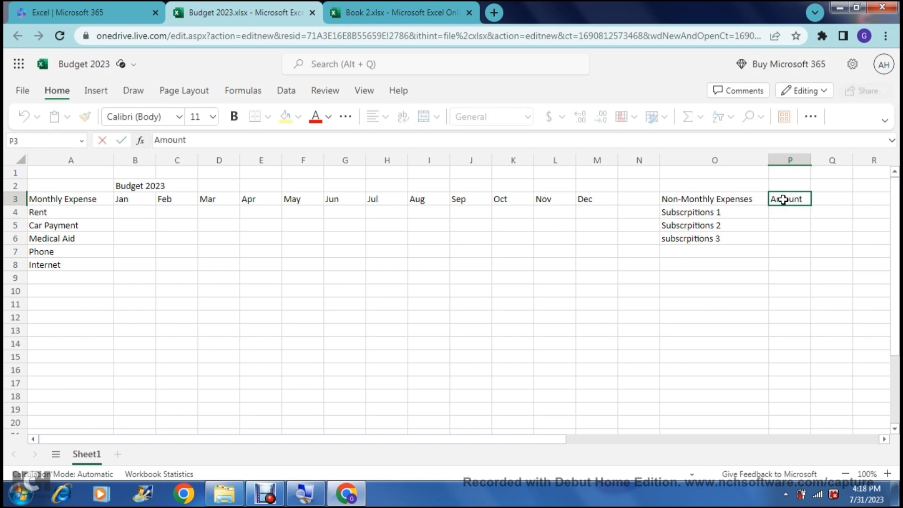
key(Return)
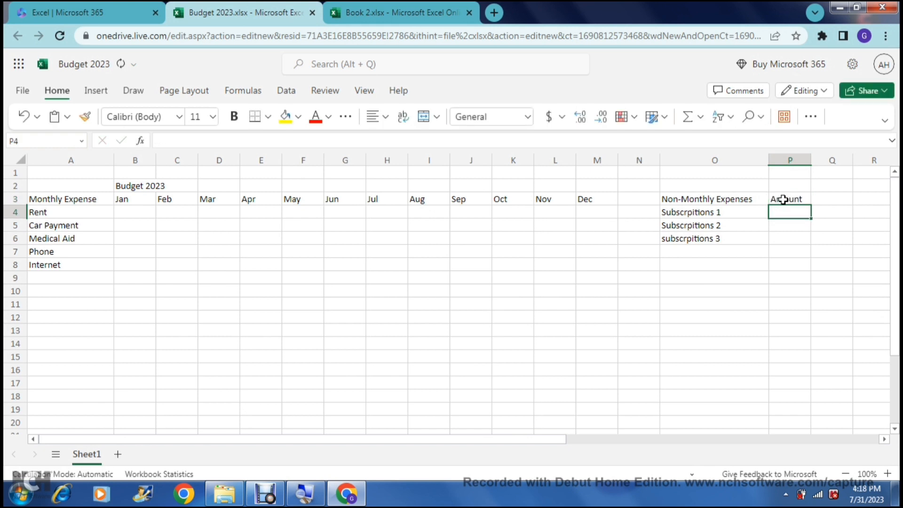
Format the monthly expense range A3:M10 as a table with headers, using the blue light style with a solid header row.
key(Left)
key(Left)
key(Left)
key(Left)
key(Left)
key(Right)
key(Right)
key(Right)
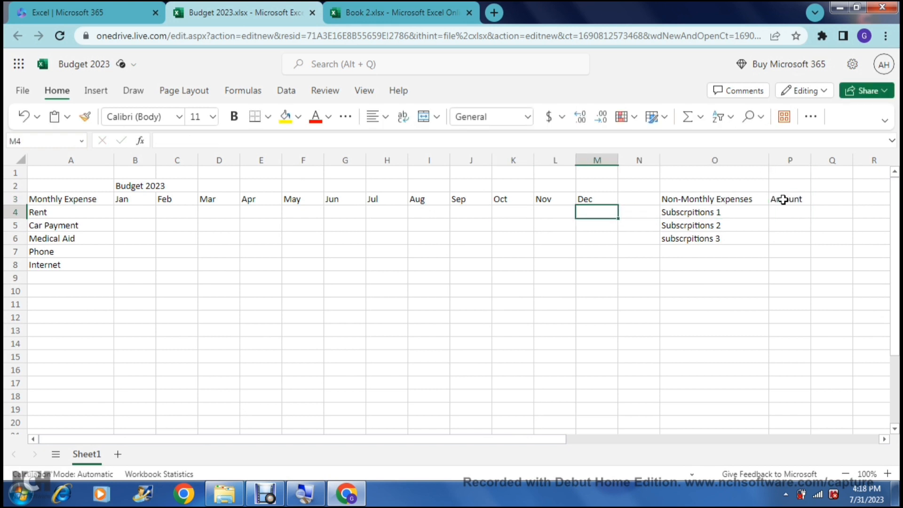
key(Left)
key(Left)
key(Left)
key(Left)
key(Left)
key(Left)
key(Left)
key(Left)
key(Left)
key(Left)
key(Left)
key(Left)
key(Left)
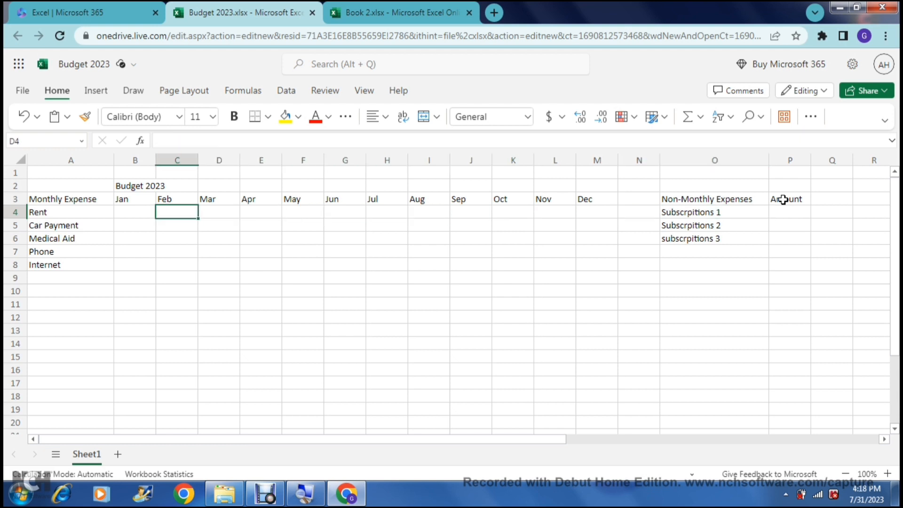
key(Right)
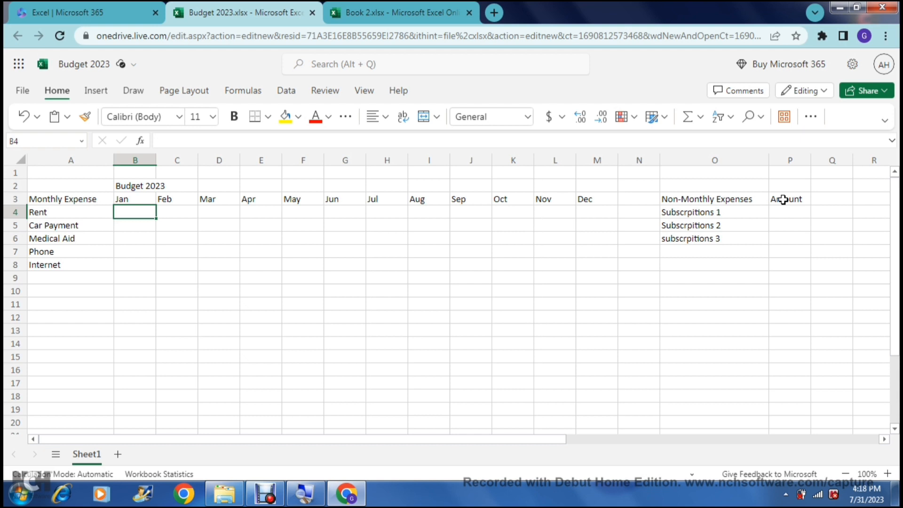
key(Up)
key(Left)
key(shift+Right)
key(shift+Right)
key(shift+Right)
key(shift+Right)
key(shift+Right)
key(shift+Right)
key(shift+Right)
key(shift+Right)
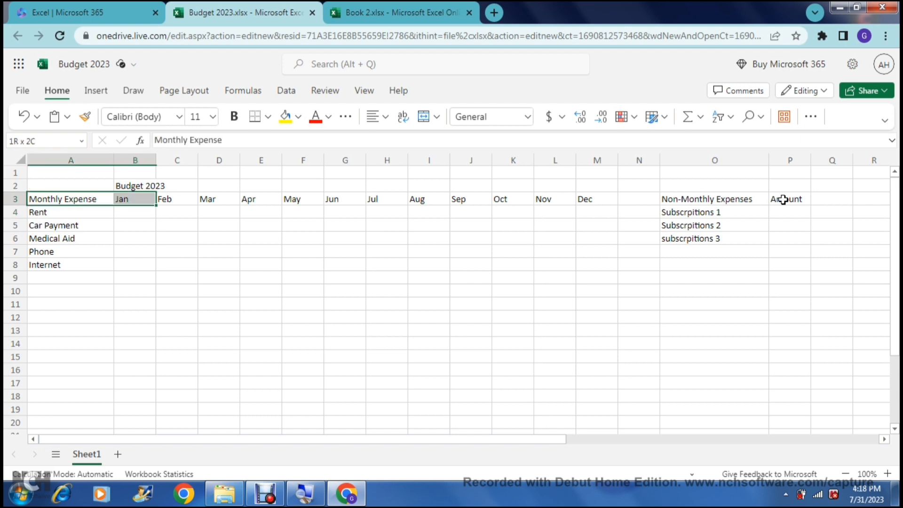
key(shift+Right)
key(shift+Right)
key(shift+Right)
key(shift+Right)
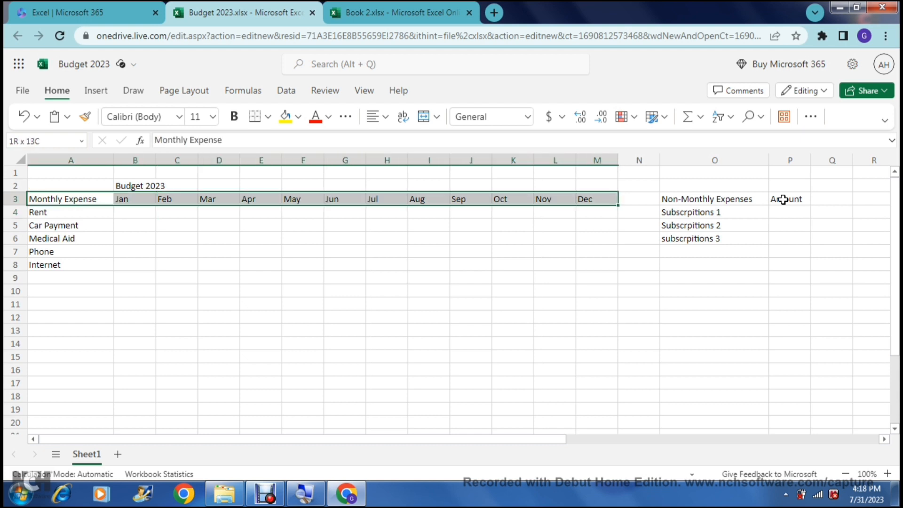
key(shift+Down)
key(shift+Down)
key(shift+Down)
key(shift+Down)
key(shift+Down)
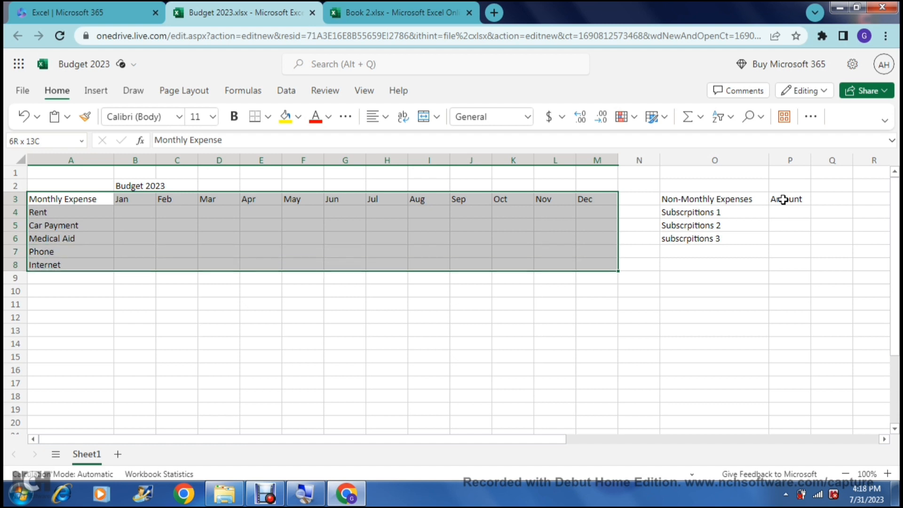
key(shift+Down)
key(shift+Down)
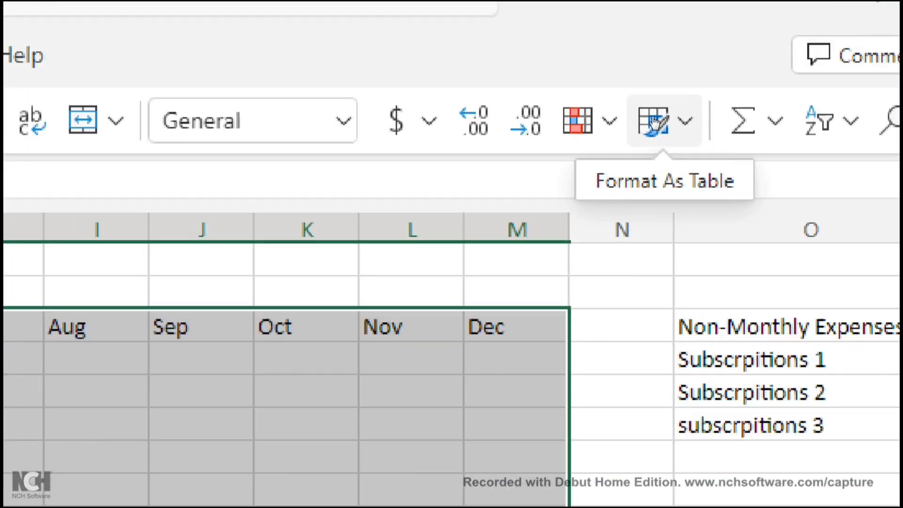
click(653, 122)
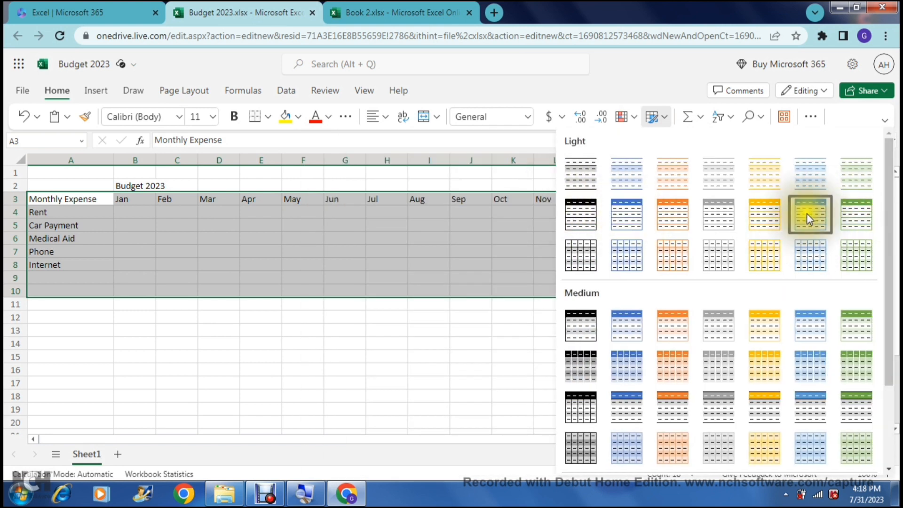
click(635, 215)
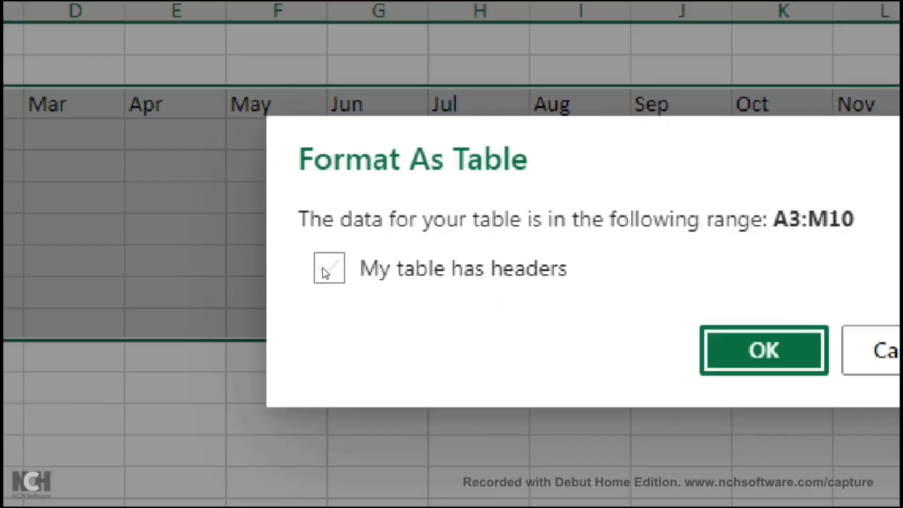
click(324, 268)
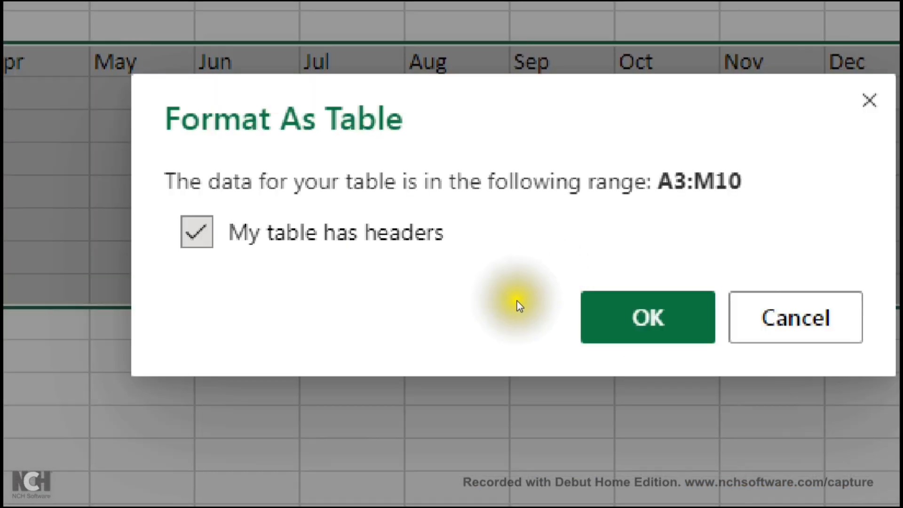
key(Return)
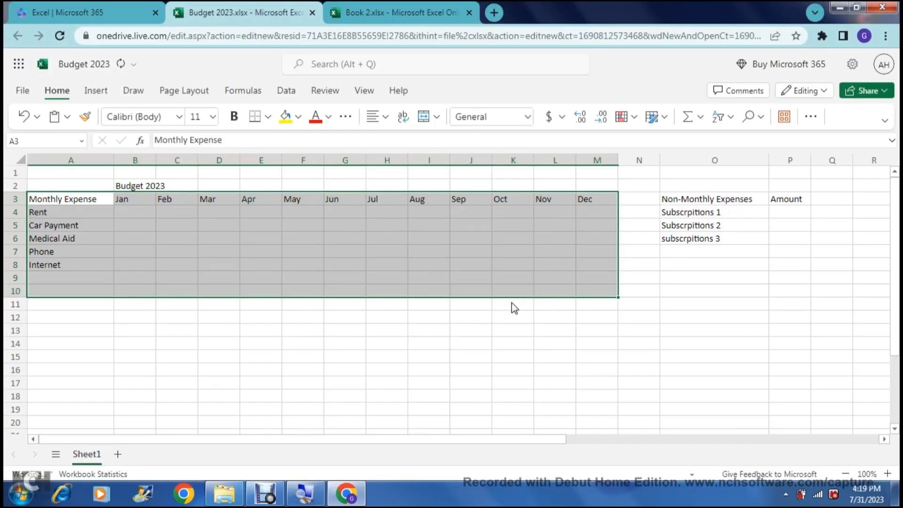
click(288, 285)
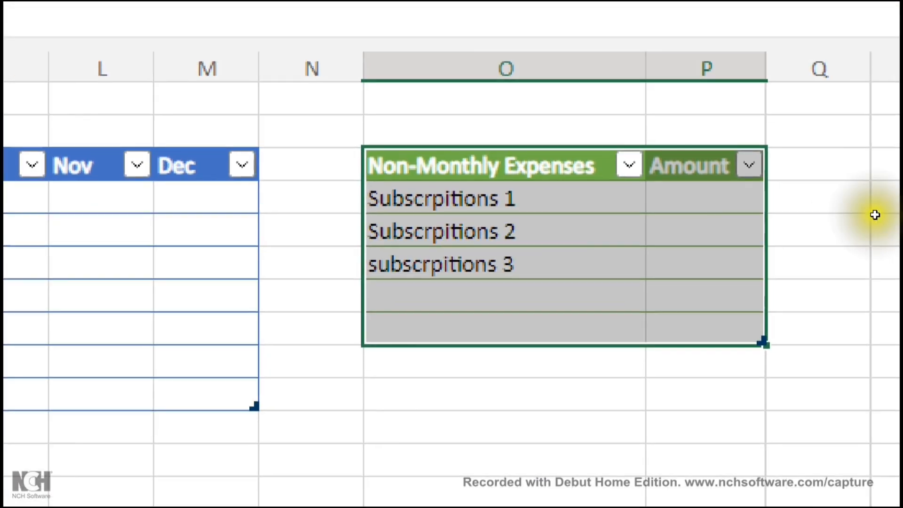
Format the monthly amounts in B4:M8 as Currency with the $ English (United States) symbol and extend the format down through row 10.
click(710, 283)
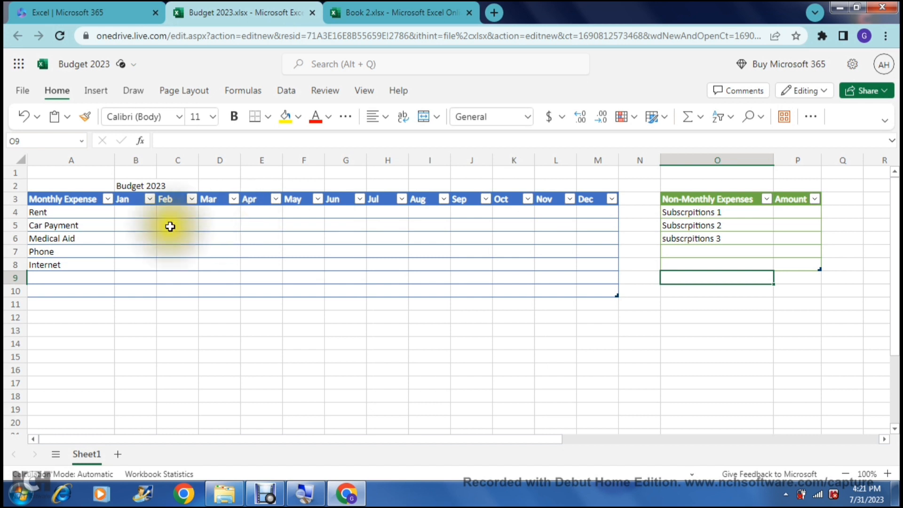
click(129, 214)
key(shift+Down)
key(shift+Down)
key(shift+Down)
key(shift+Down)
key(shift+Down)
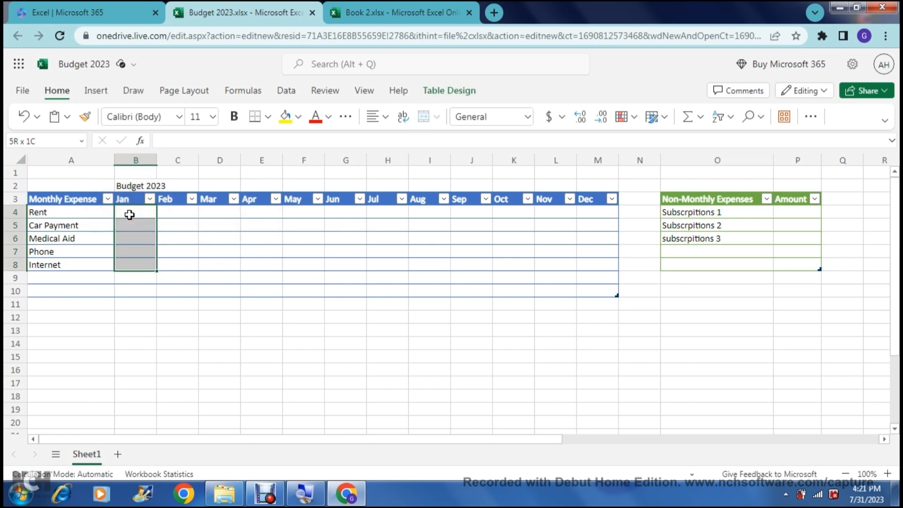
key(shift+Right)
key(shift+Right)
key(shift+Right)
key(shift+Up)
key(shift+Right)
key(shift+Right)
key(shift+Right)
key(shift+Right)
key(shift+Right)
key(shift+Right)
key(shift+Right)
key(shift+Right)
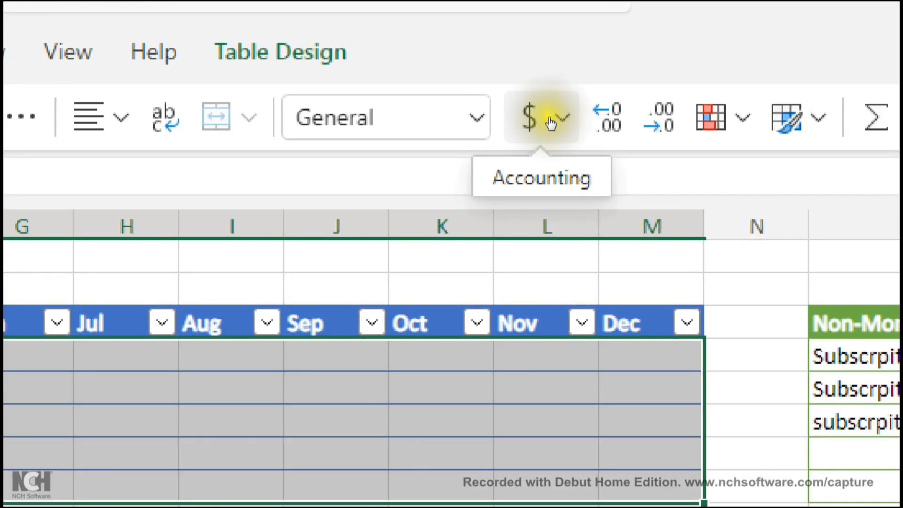
click(561, 120)
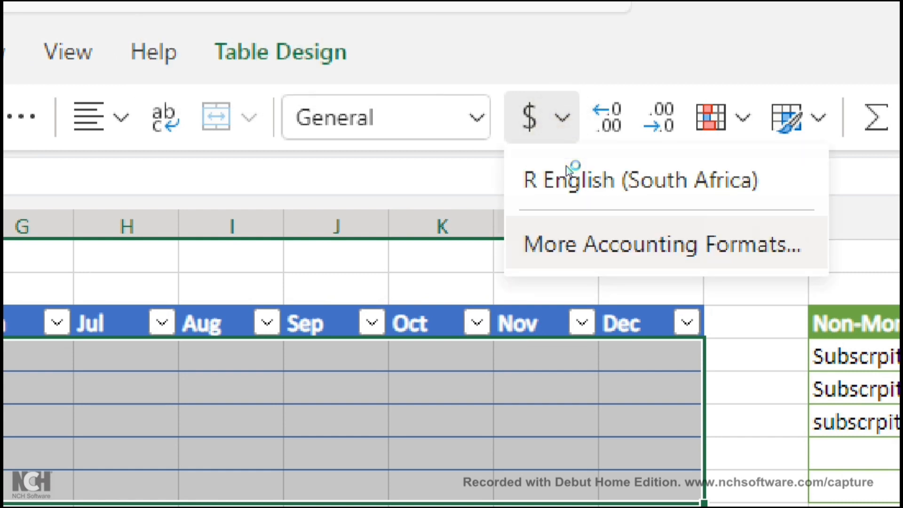
click(593, 168)
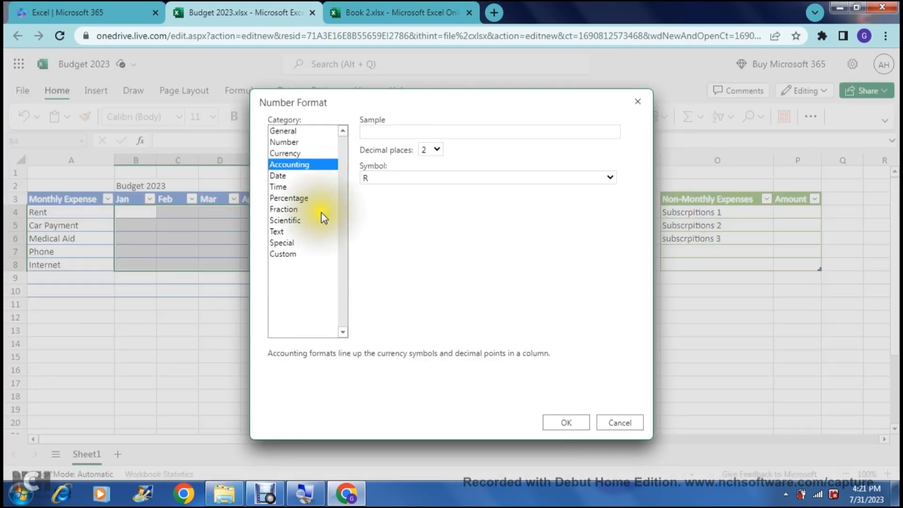
click(296, 154)
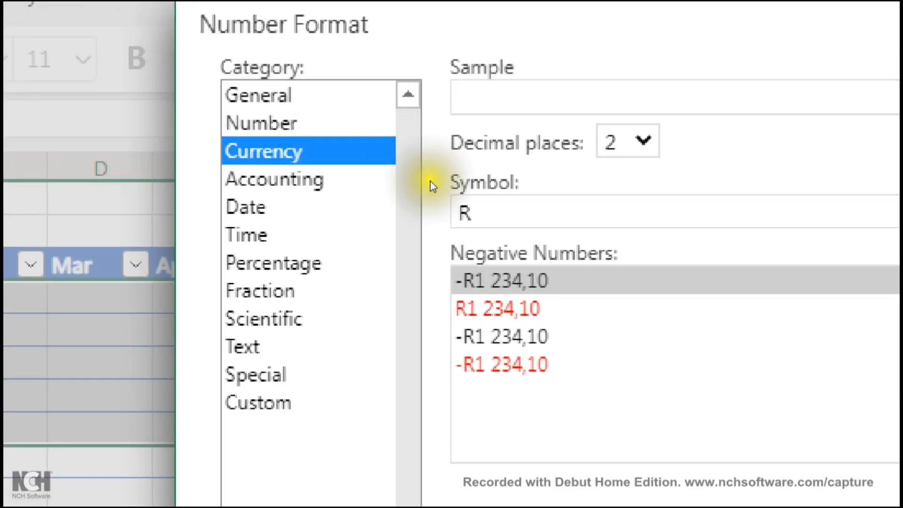
click(430, 181)
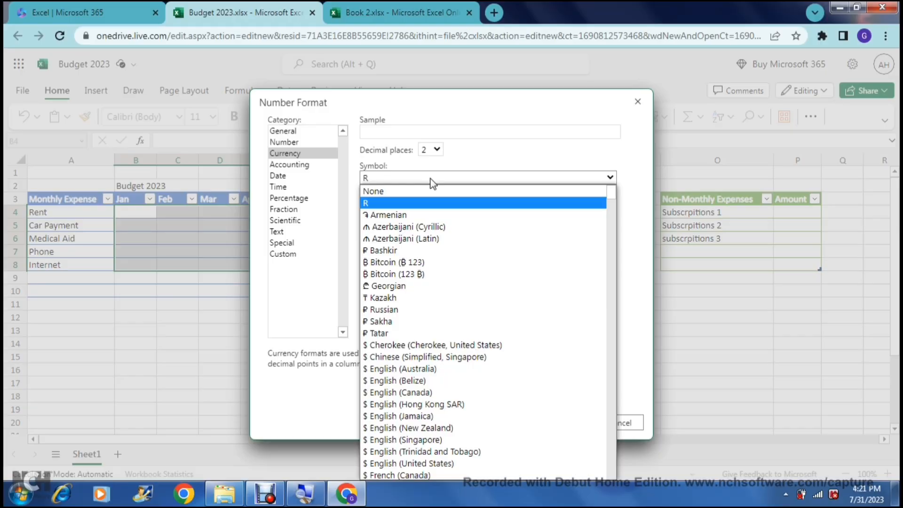
click(383, 464)
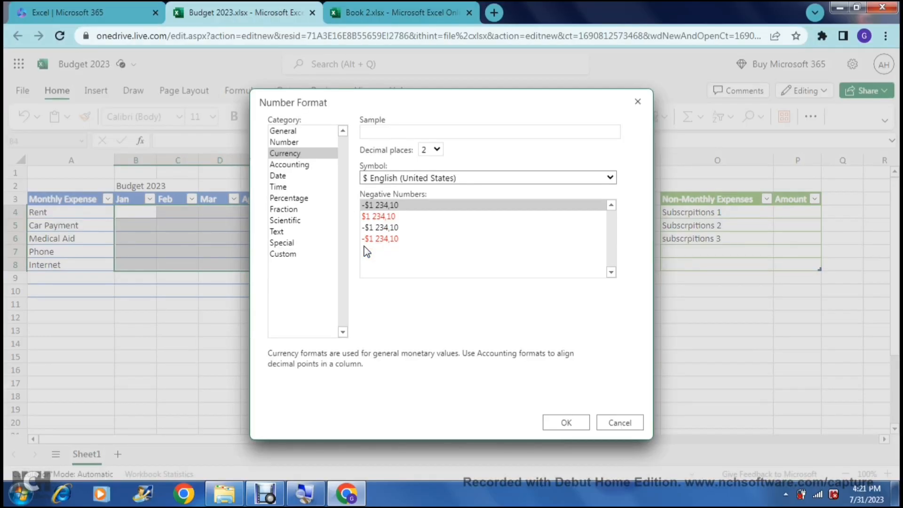
click(554, 421)
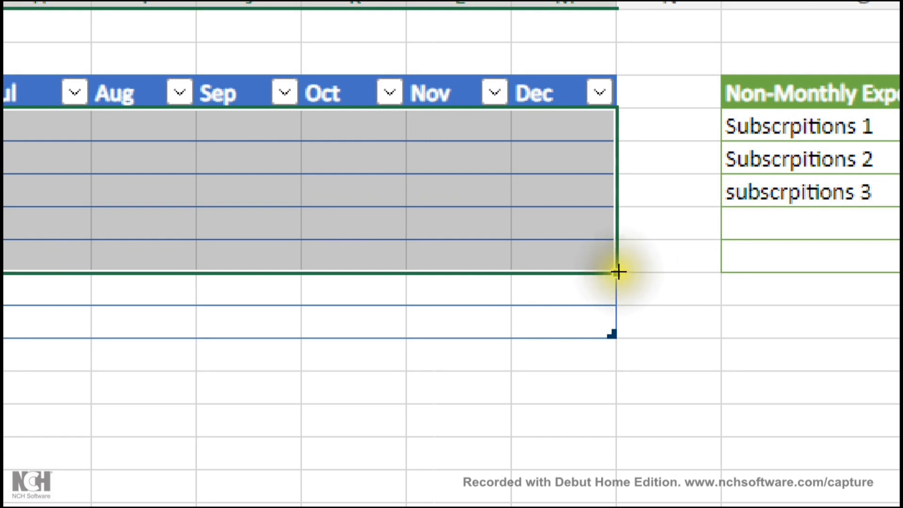
drag(616, 272, 616, 296)
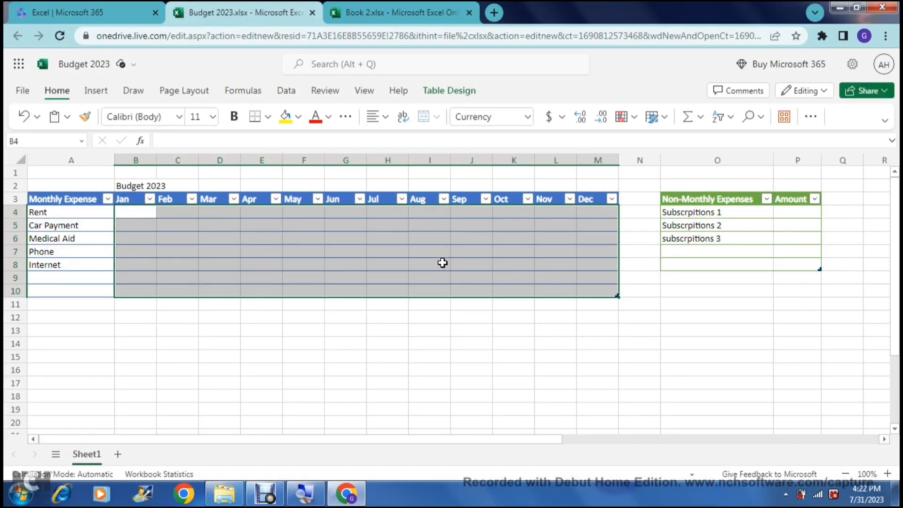
Enter 200 as the January rent in cell B4.
click(140, 212)
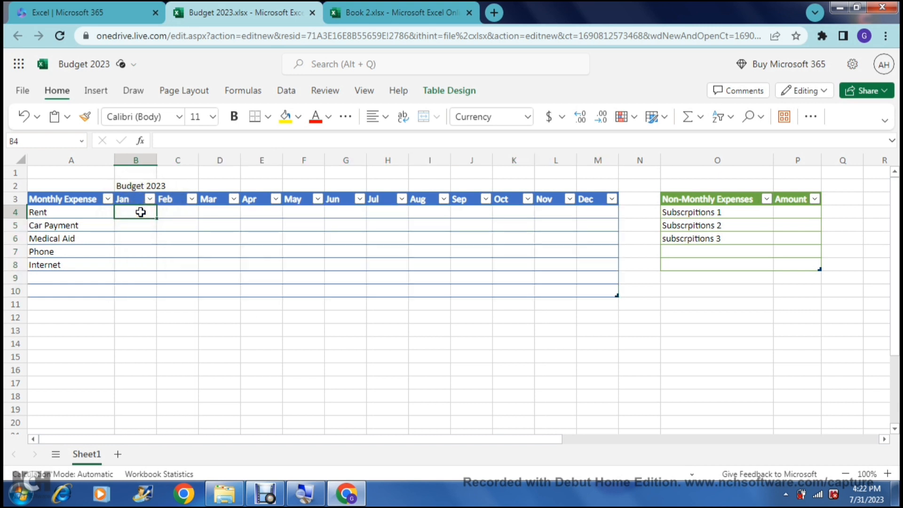
text(200)
key(Return)
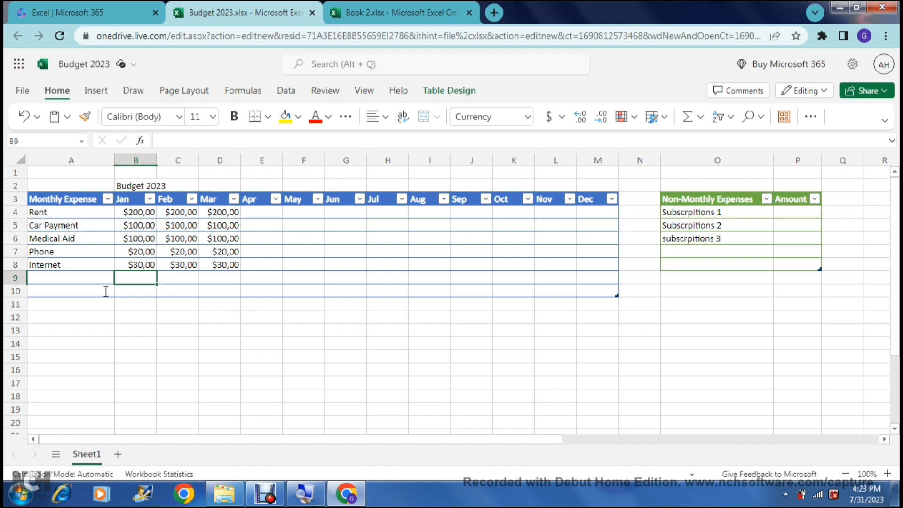
Enter the label Total Expenses in cell A10 below the list of monthly expenses.
key(Return)
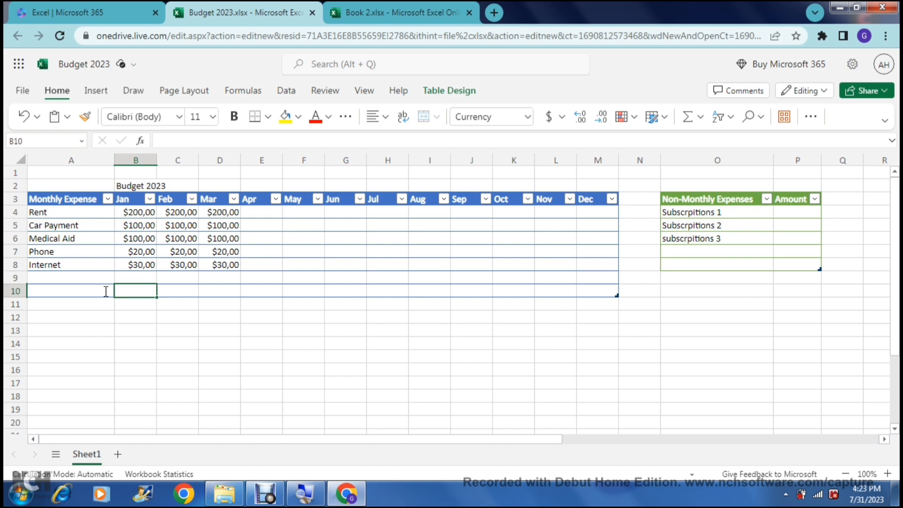
click(105, 291)
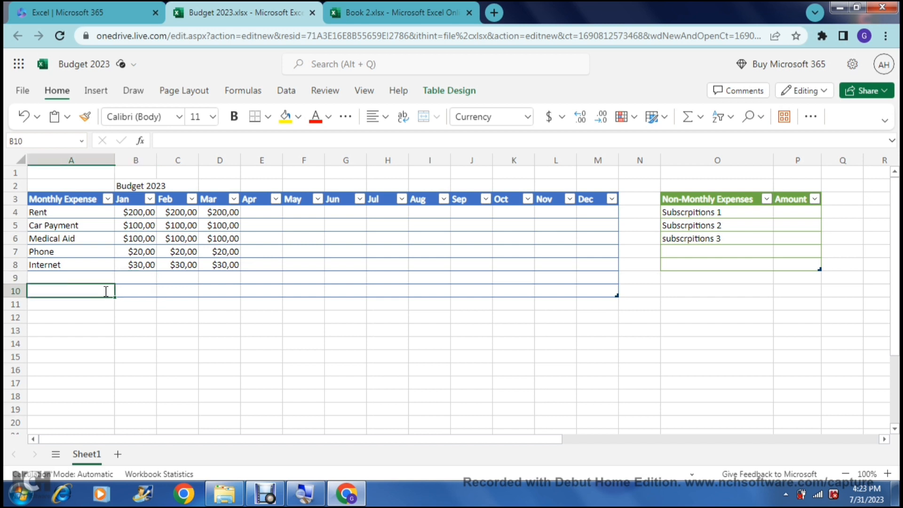
text(Total Expens)
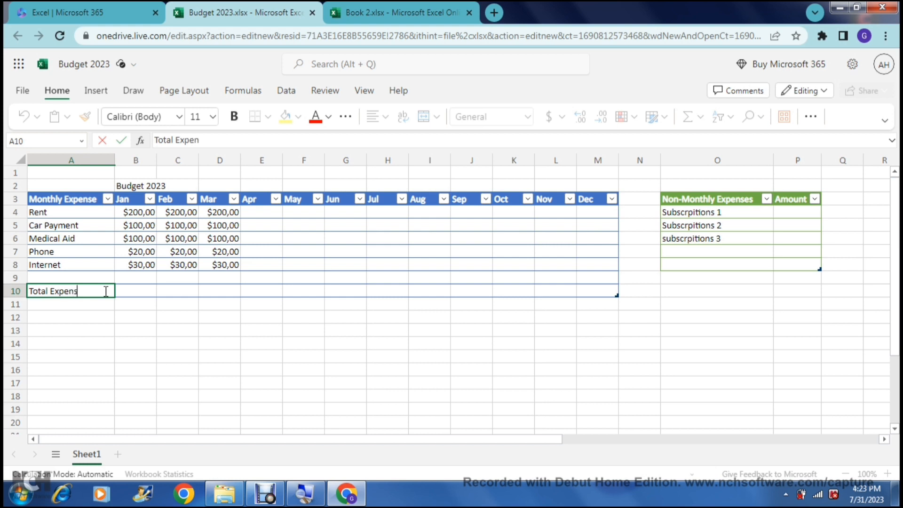
text(es)
key(Return)
Enter the label Total Income in cell A11 directly below Total Expenses.
text(Tot)
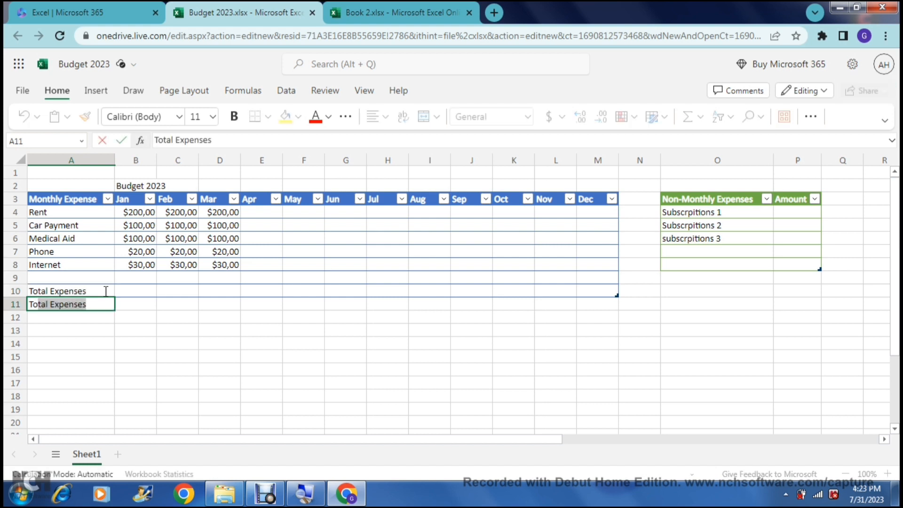
text(al Income)
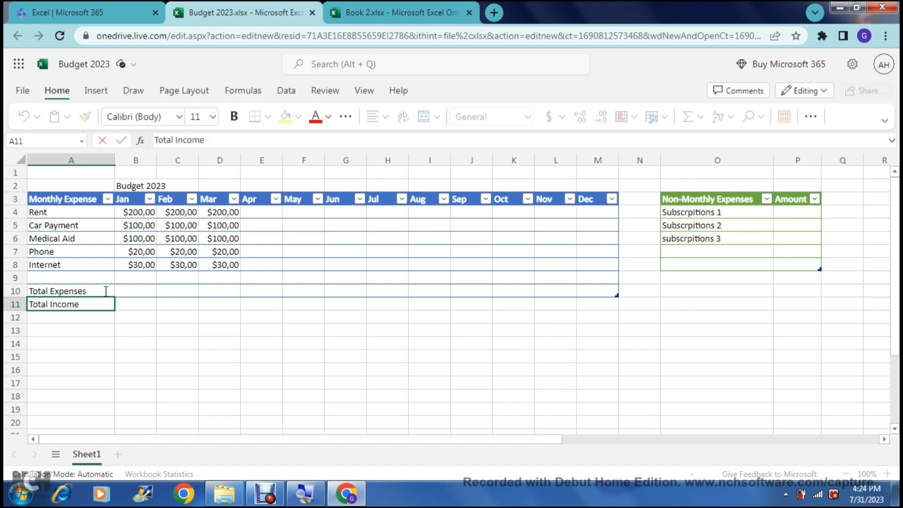
key(ctrl+Return)
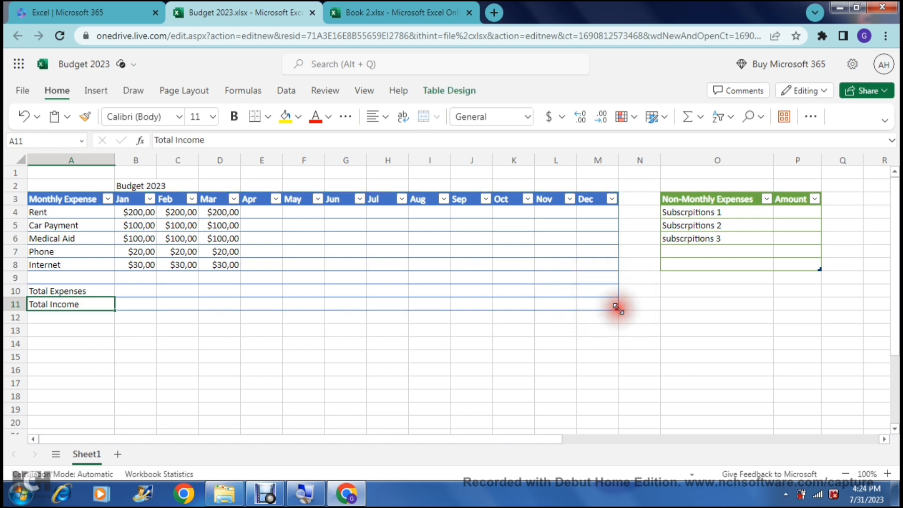
click(196, 379)
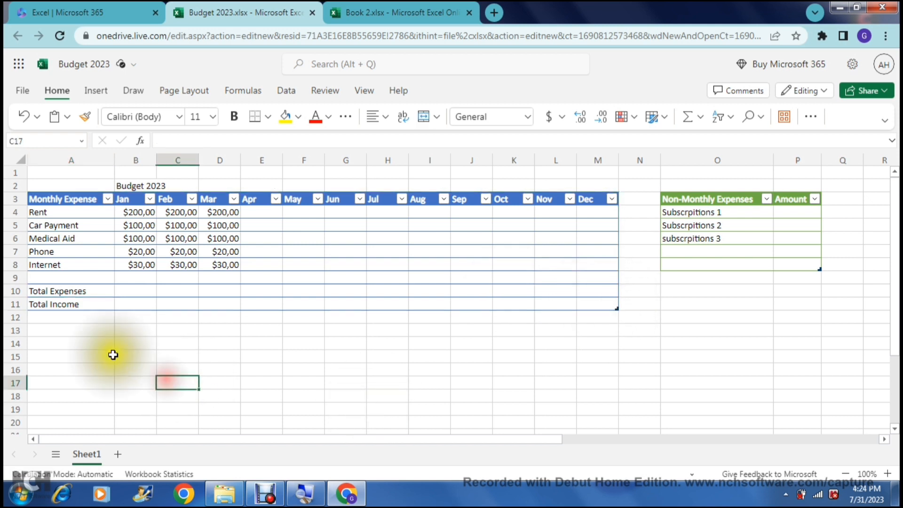
Change the label in cell A11 to Main Income.
click(70, 306)
click(69, 307)
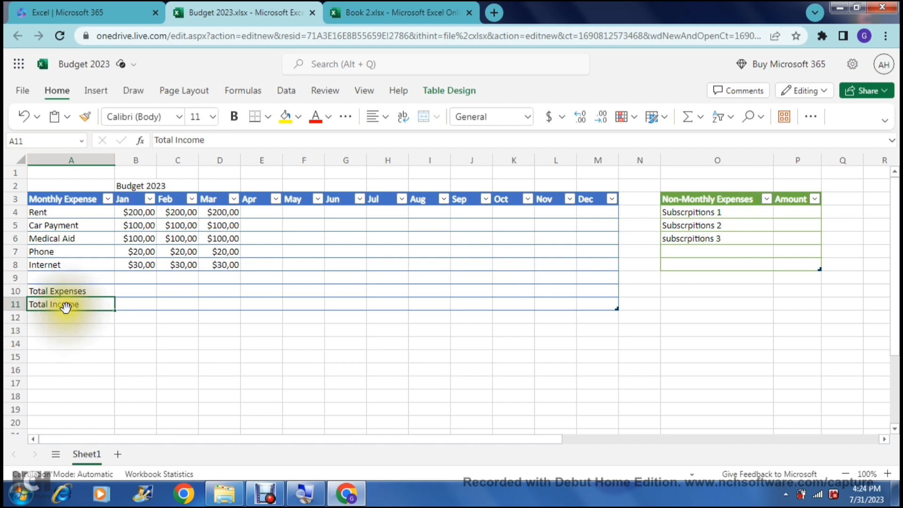
click(66, 306)
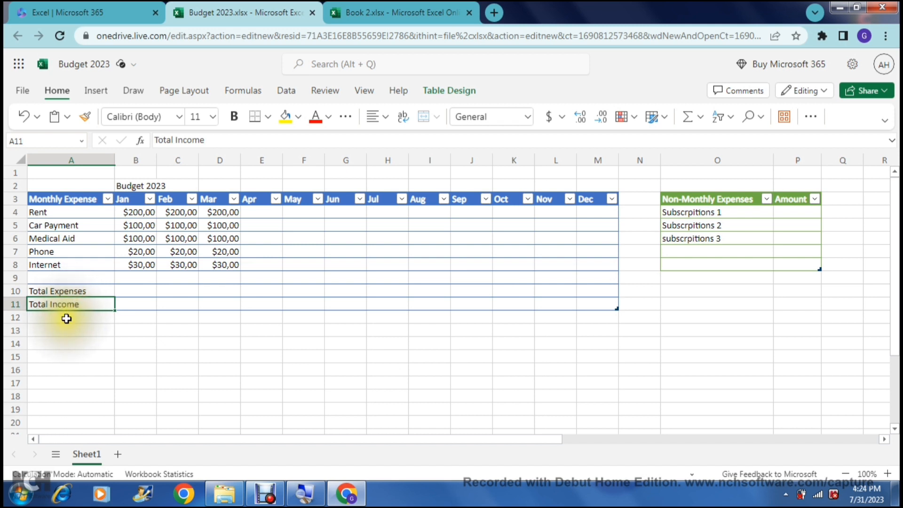
click(66, 318)
double_click(66, 304)
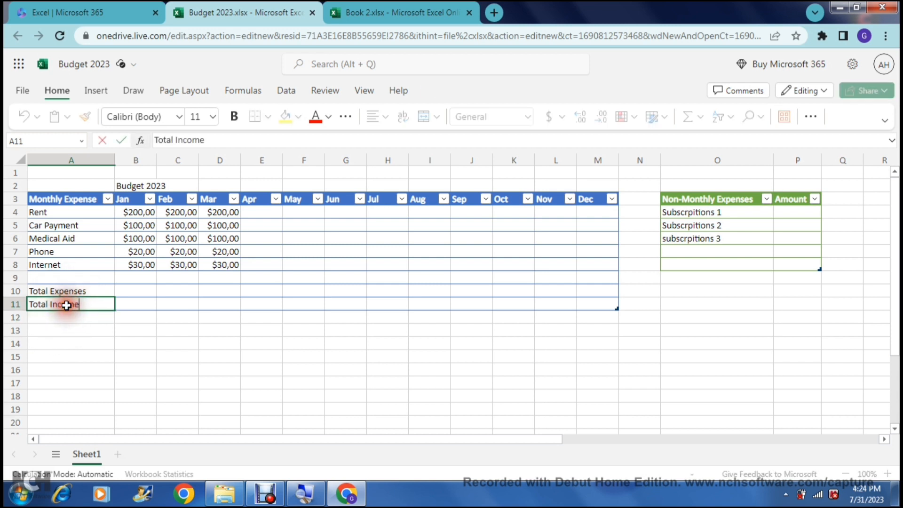
text(Main Income)
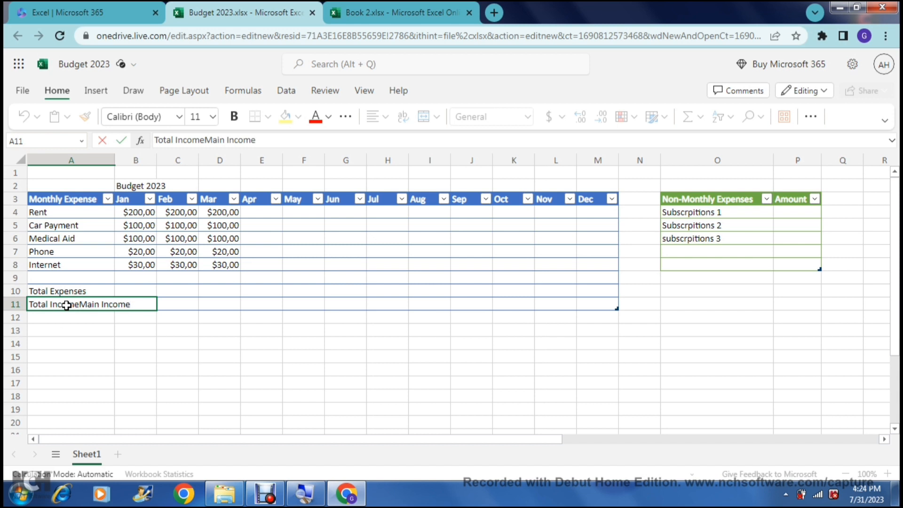
click(202, 140)
key(BackSpace)
key(BackSpace)
key(BackSpace)
key(BackSpace)
key(BackSpace)
key(BackSpace)
key(BackSpace)
key(BackSpace)
key(BackSpace)
key(BackSpace)
key(BackSpace)
key(BackSpace)
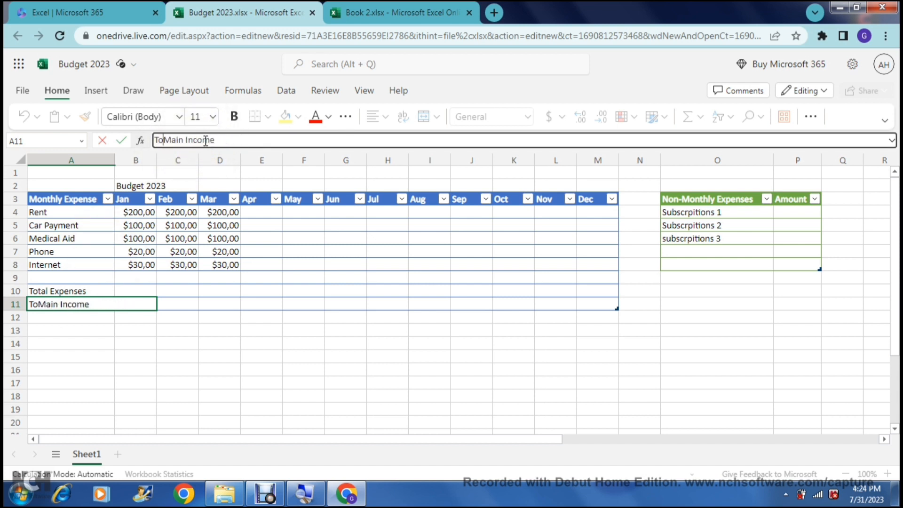
key(Return)
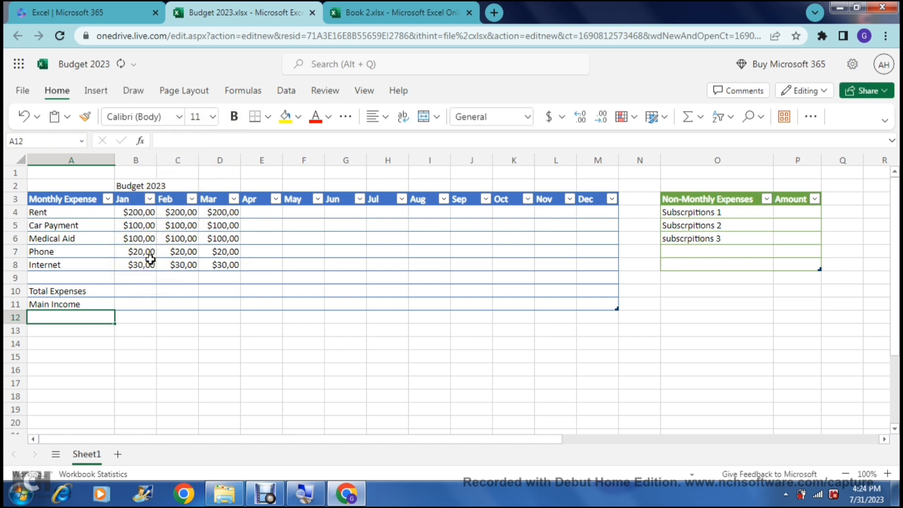
Enter the label Secondary Income in cell A12 below Main Income.
text(Secondary)
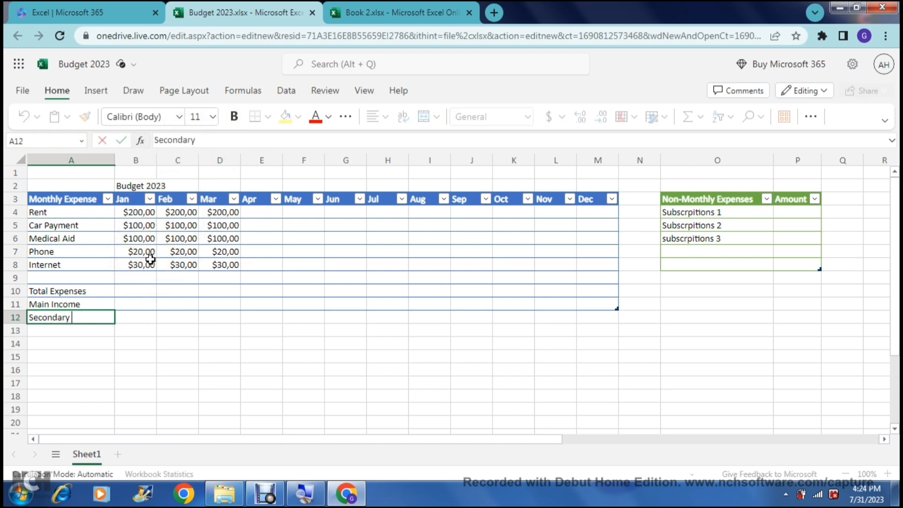
text( Income)
key(Return)
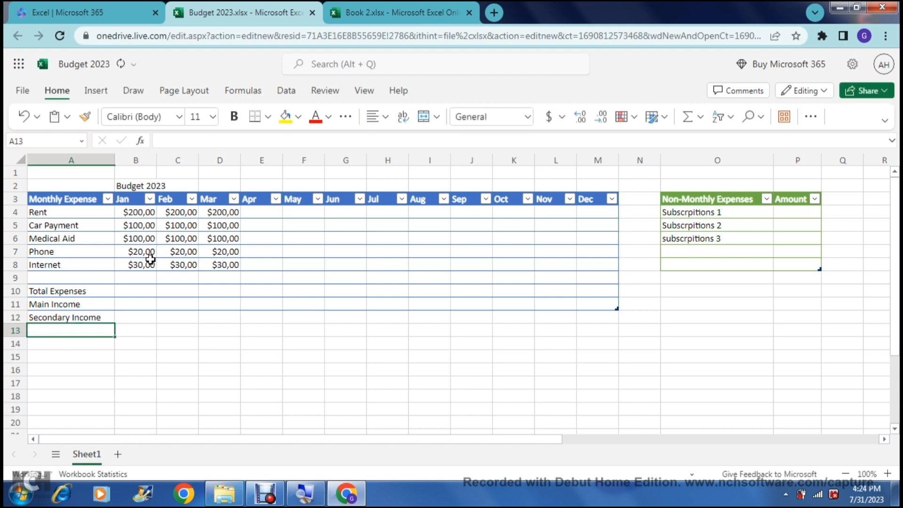
Total the January expenses in cell B10 with AutoSum.
click(128, 291)
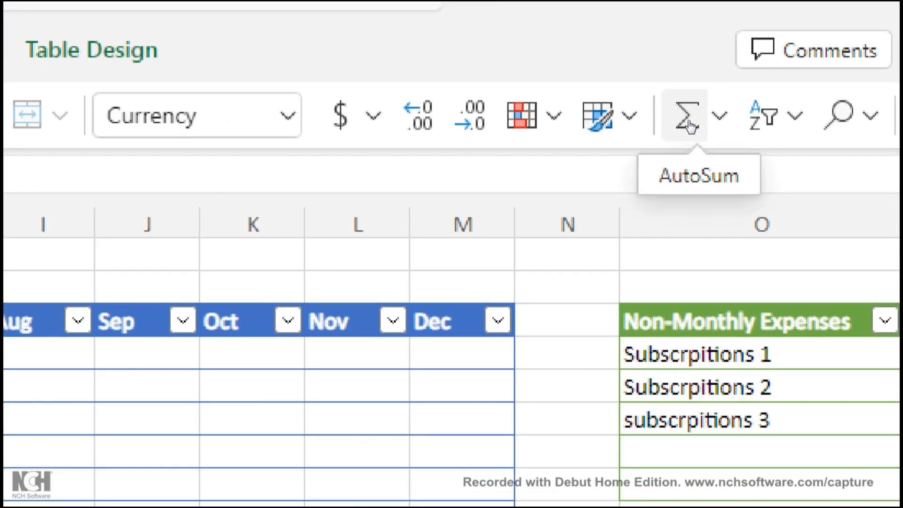
click(690, 126)
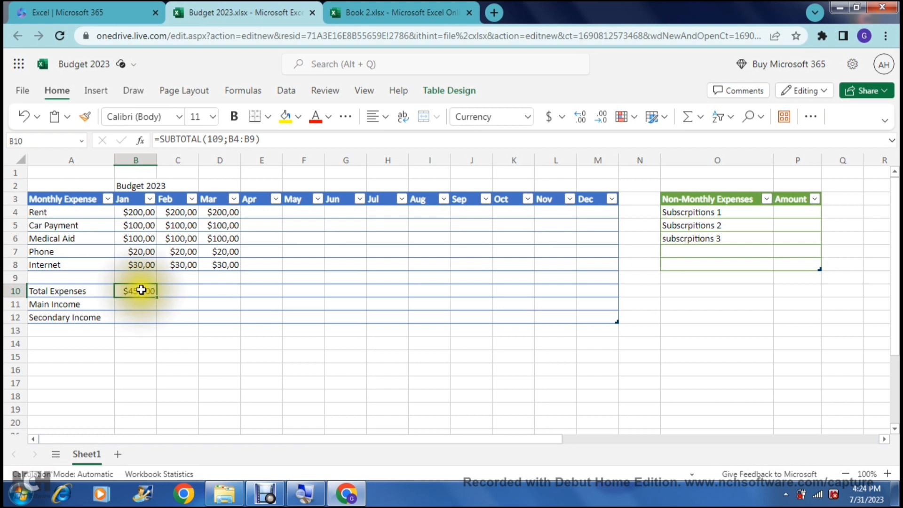
Enter 500 as the January main income in cell B11.
click(141, 303)
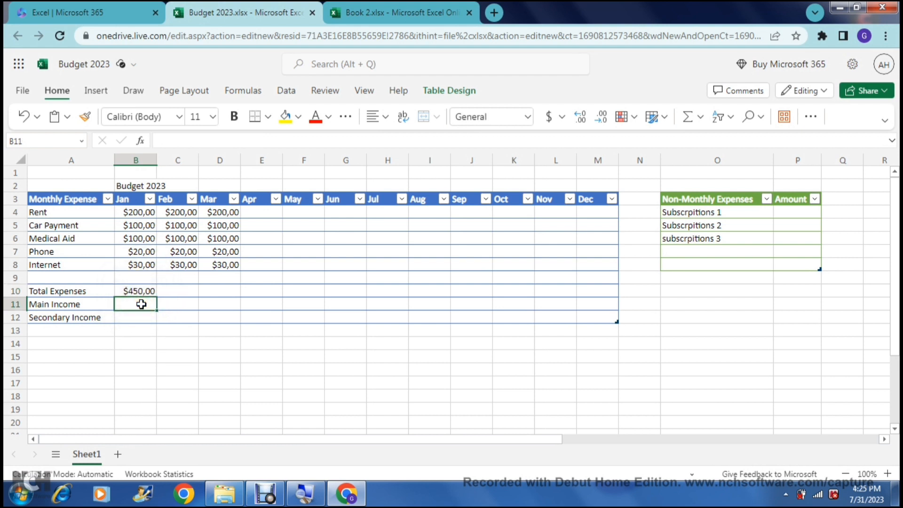
text(500)
key(Return)
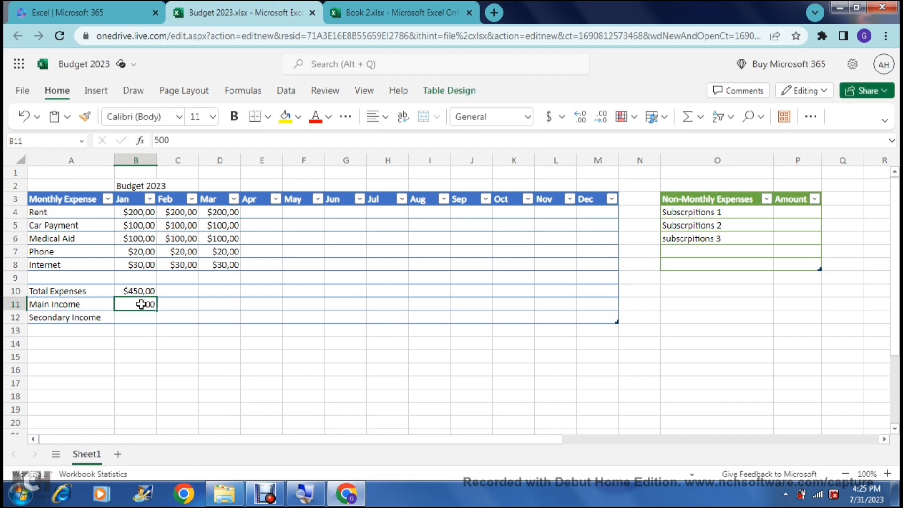
Fill B10 down through B12 to carry its currency format, and enter January incomes of 500 in B11 and 200 in B12.
key(Up)
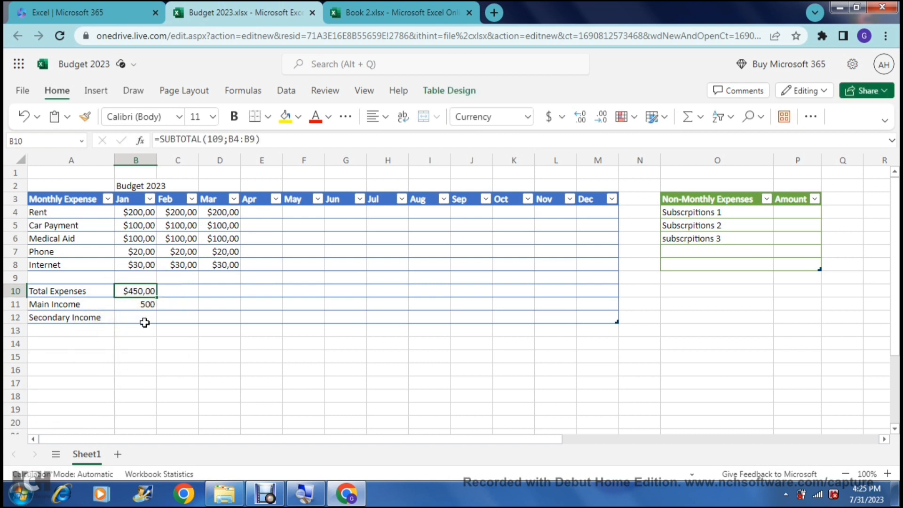
drag(157, 298, 153, 314)
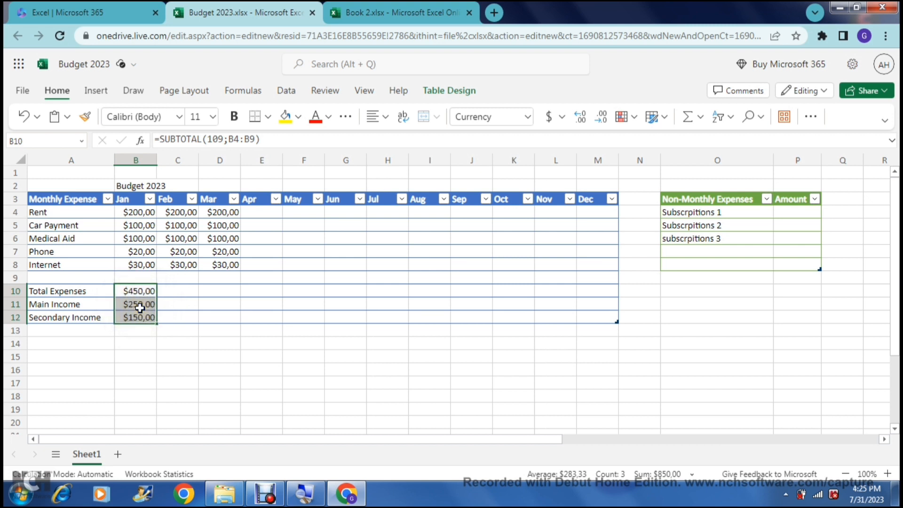
click(139, 306)
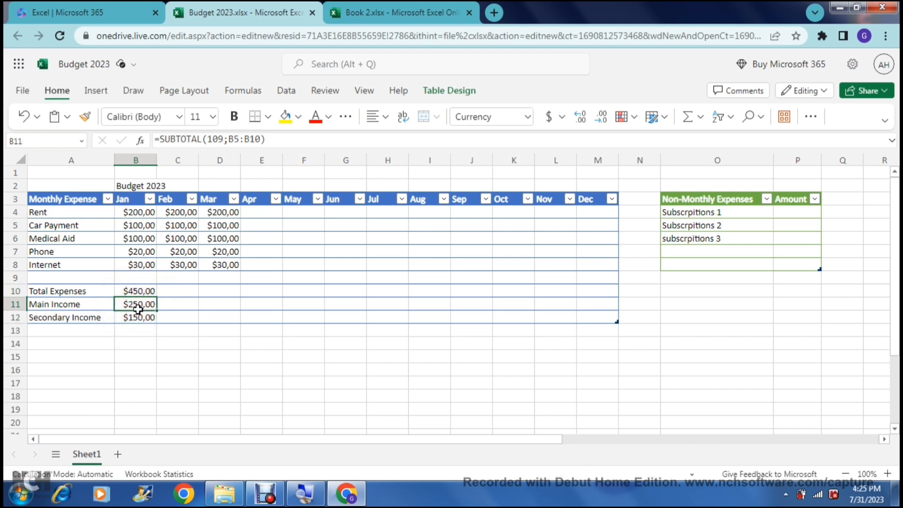
text(500)
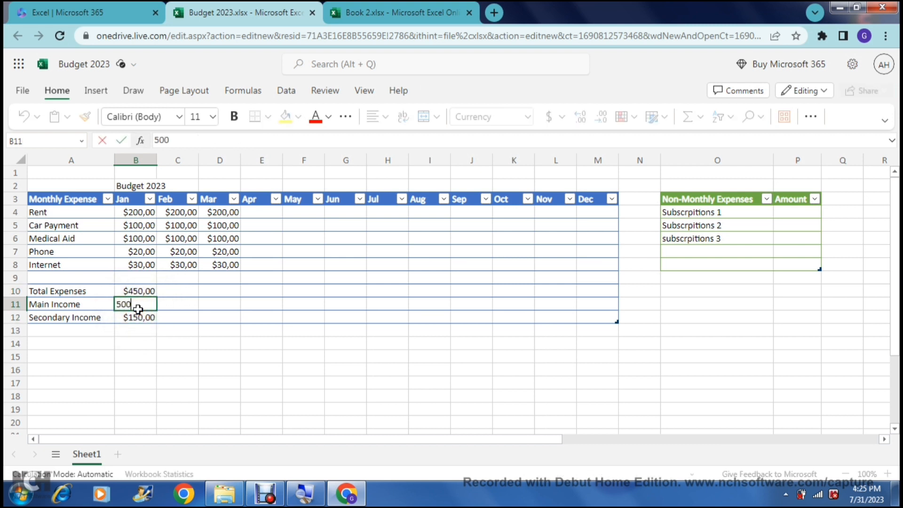
key(Return)
text(200)
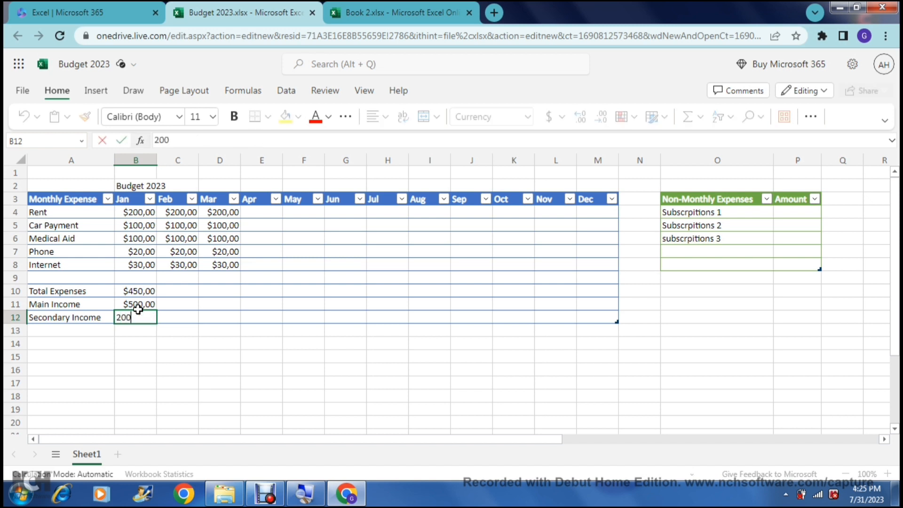
key(Return)
click(138, 309)
key(Up)
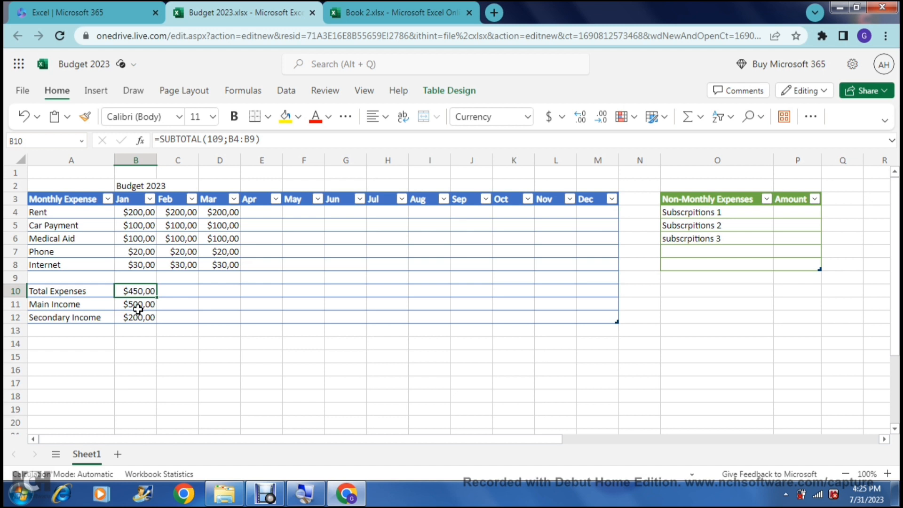
Add a Total Income label in cell A13 and calculate January's total income in B13 with =B11+B12.
click(110, 336)
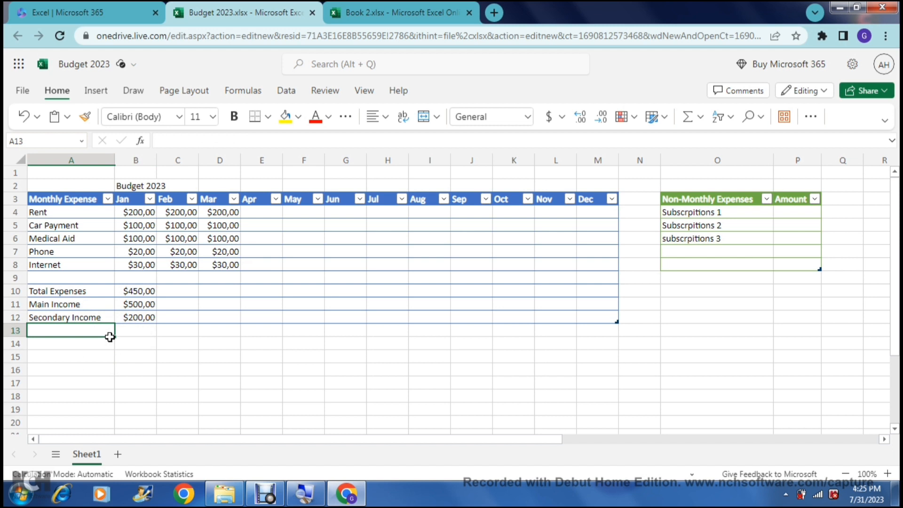
text(Total Income)
key(Tab)
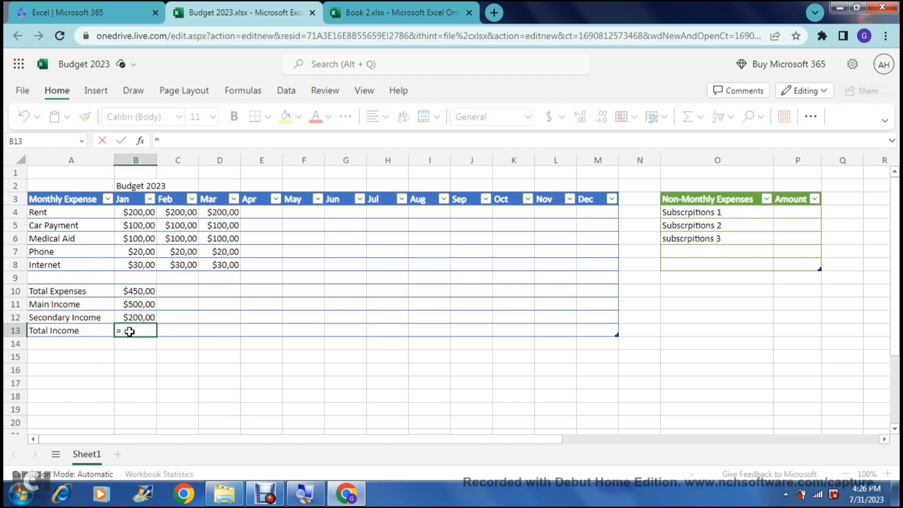
click(133, 304)
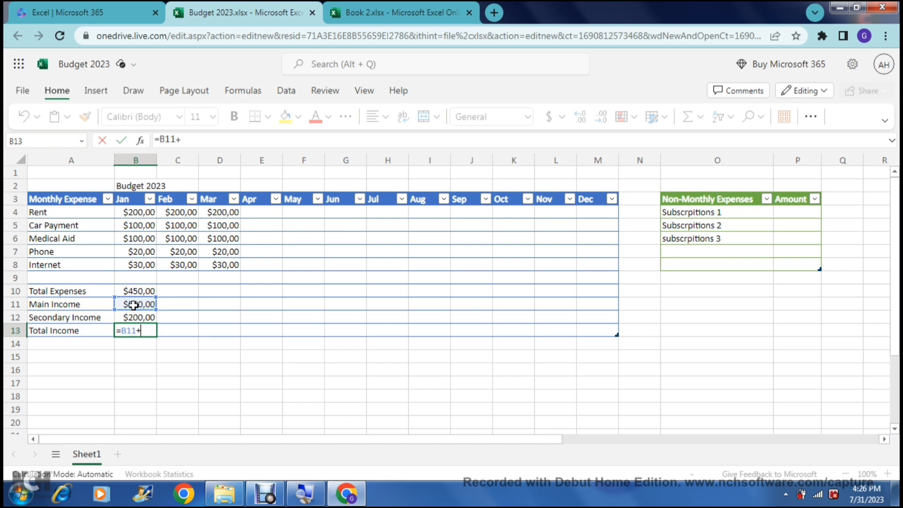
click(133, 318)
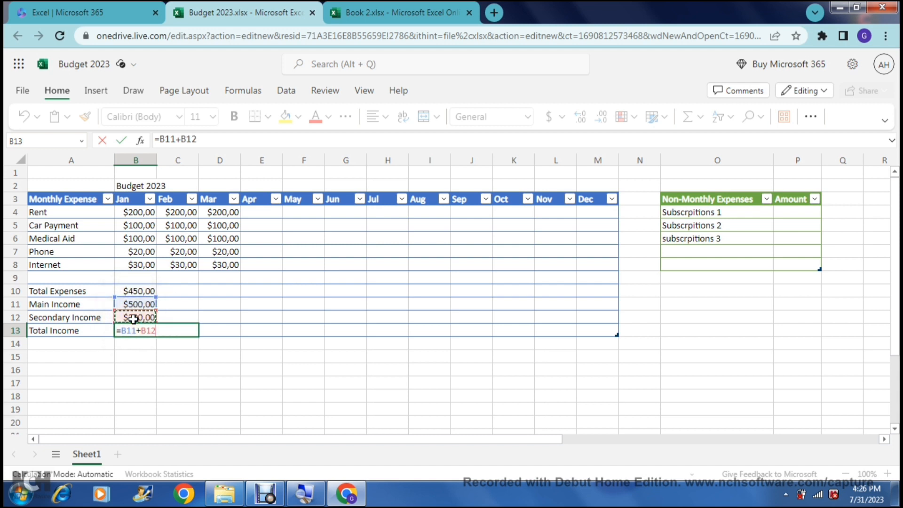
key(Return)
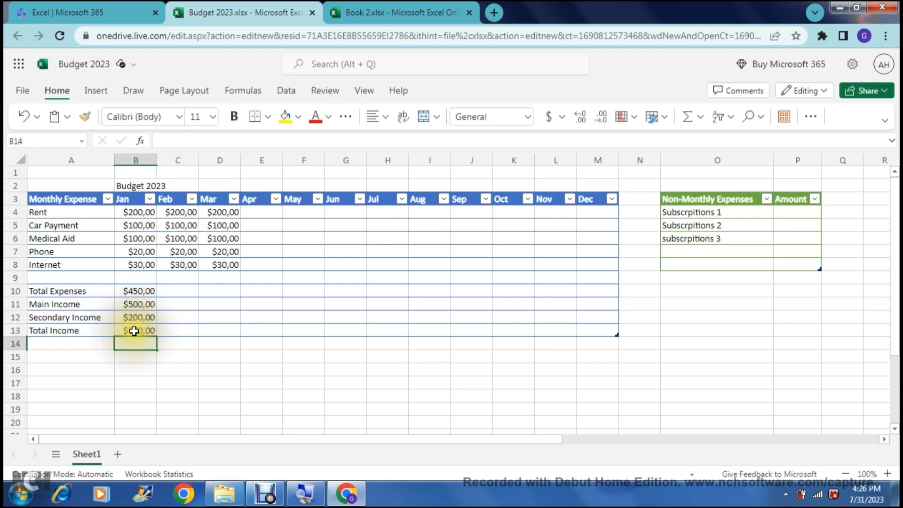
click(134, 332)
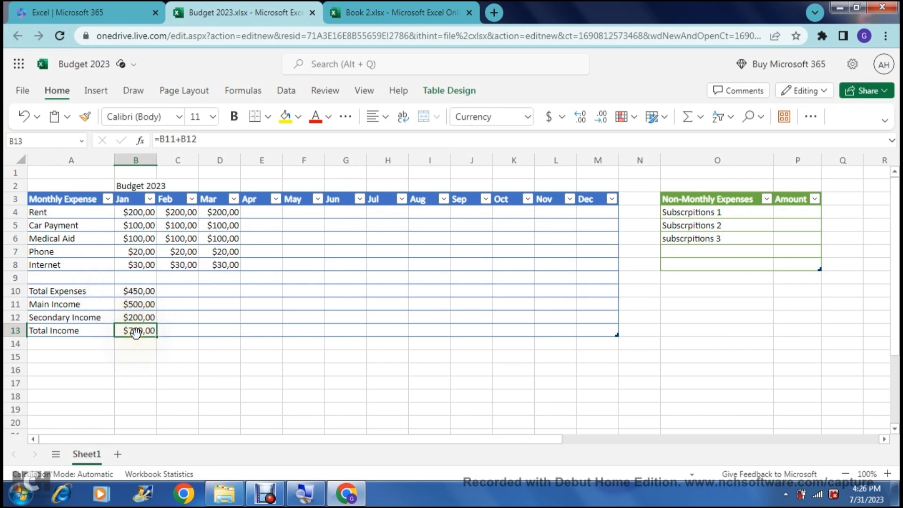
Enter the label Balance in cell A14 below Total Income.
click(87, 345)
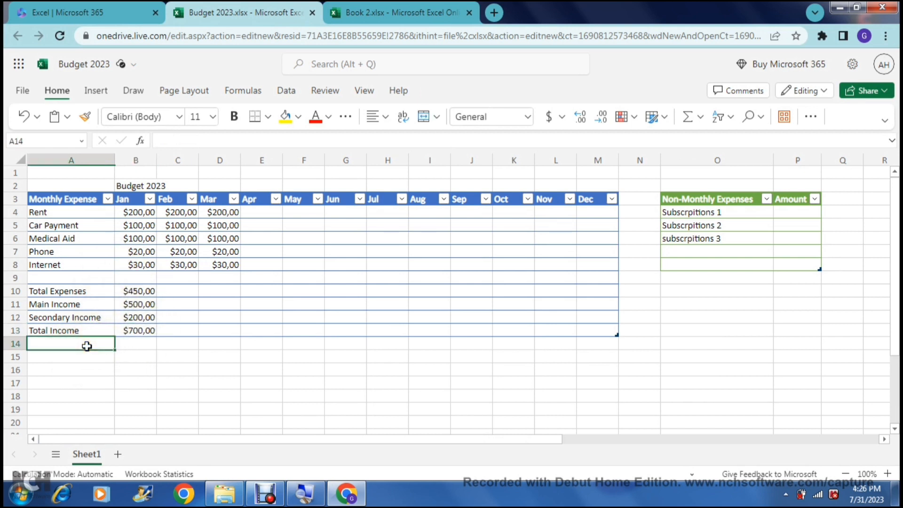
text(Balance)
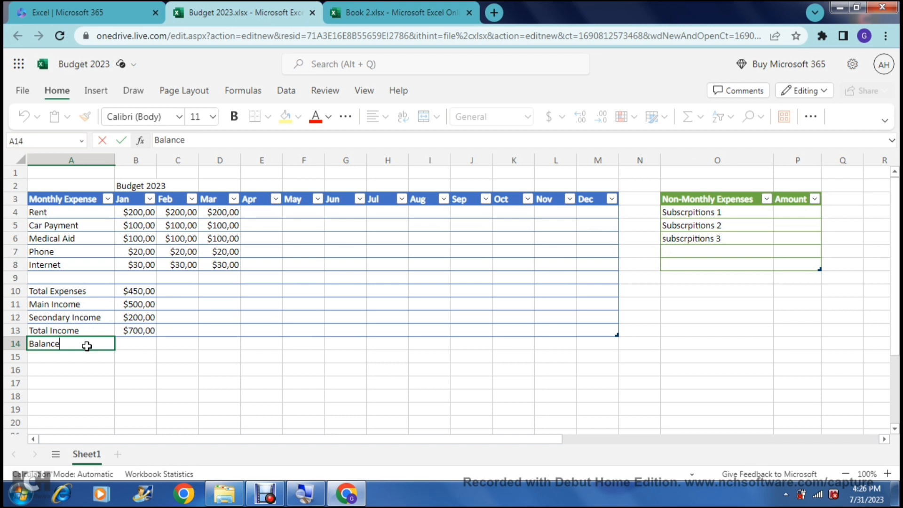
key(Tab)
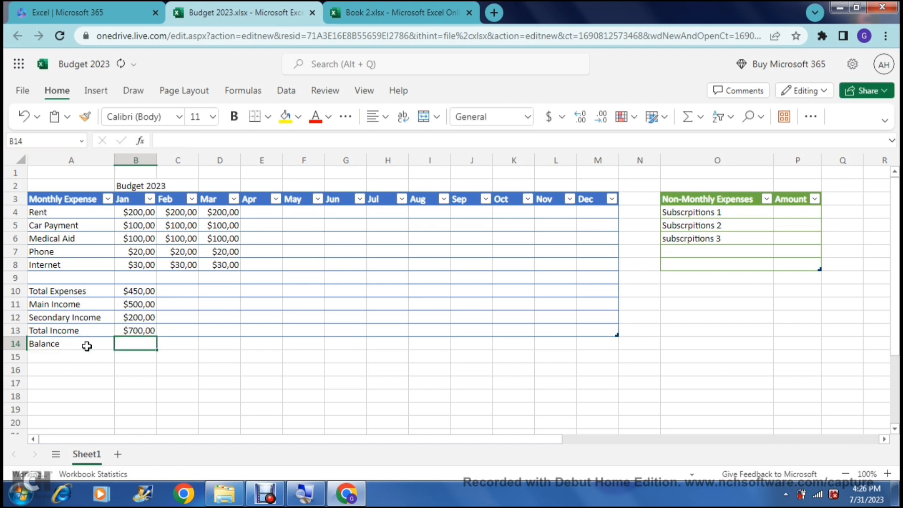
Calculate the January balance in cell B14 by subtracting total expenses from total income with =B13-B10.
click(132, 329)
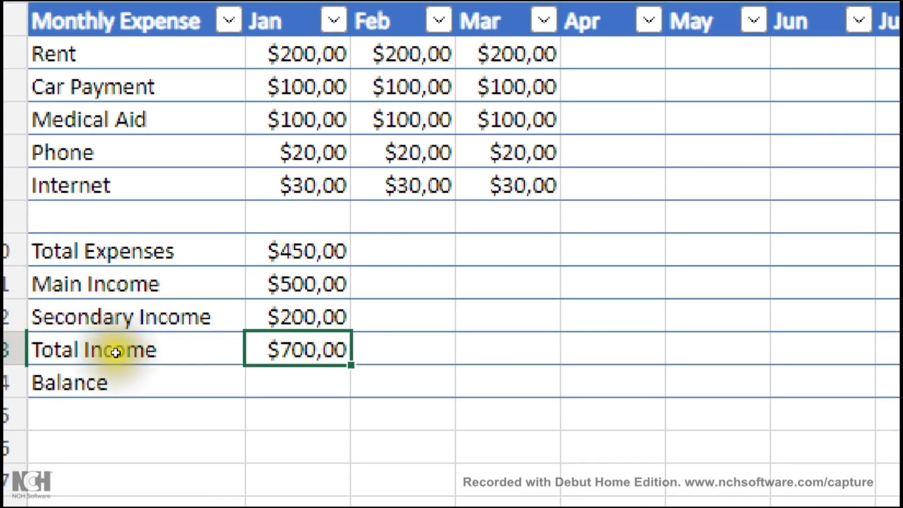
key(Down)
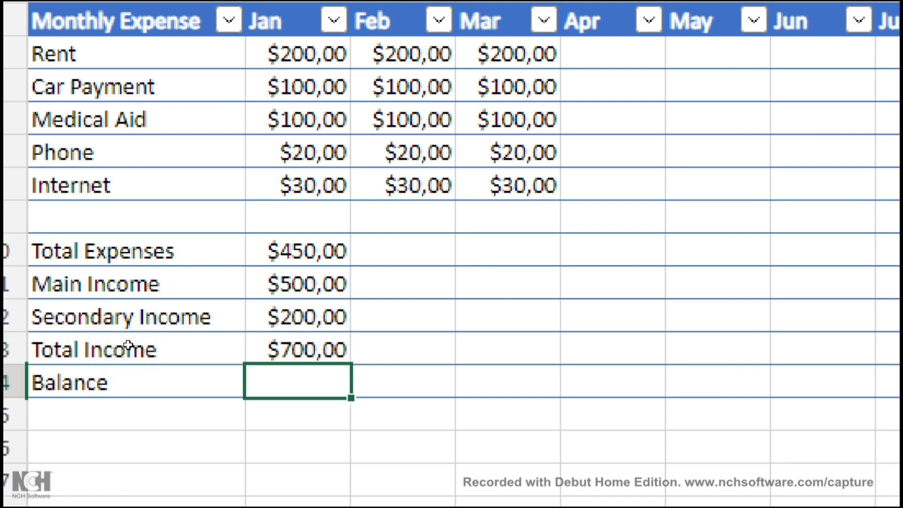
text(=)
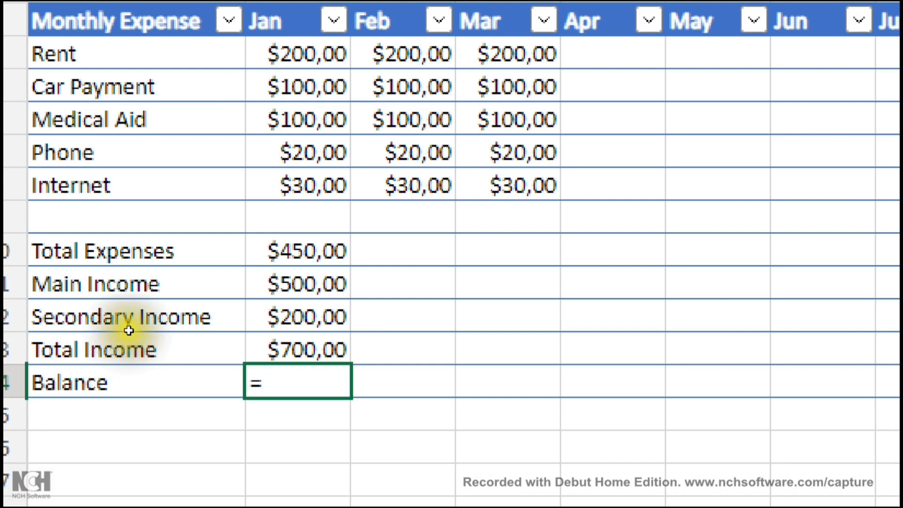
key(Up)
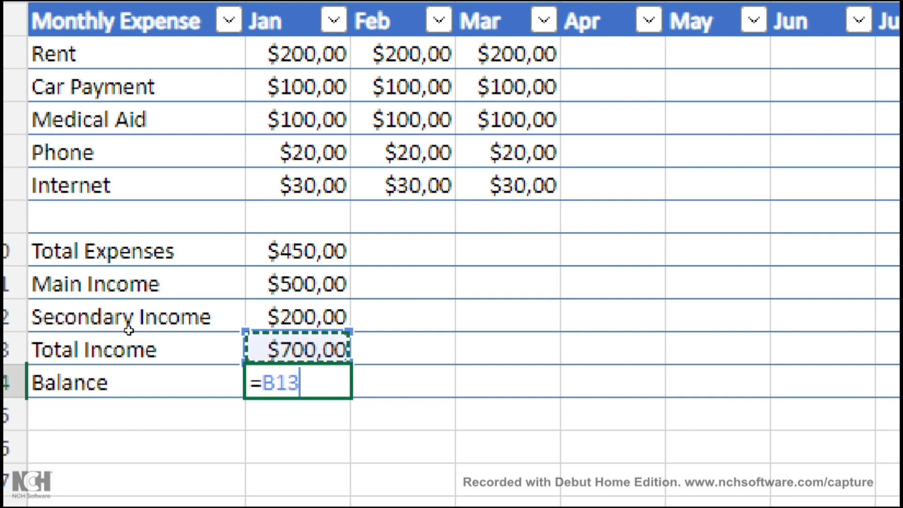
text(-)
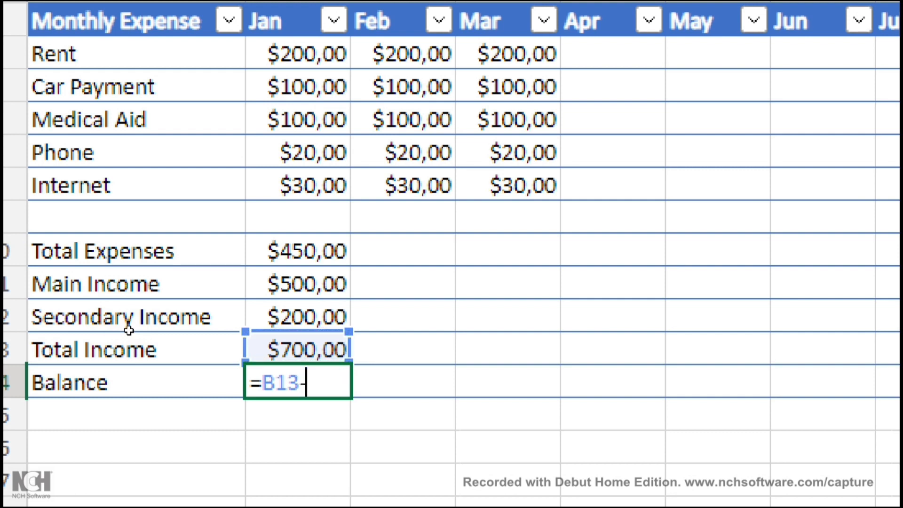
key(Up)
key(Up)
key(Up)
key(Up)
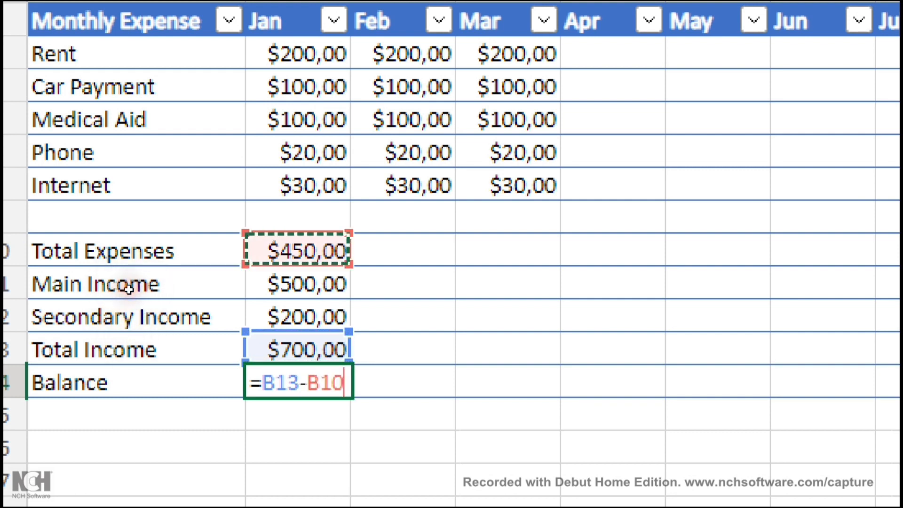
key(Return)
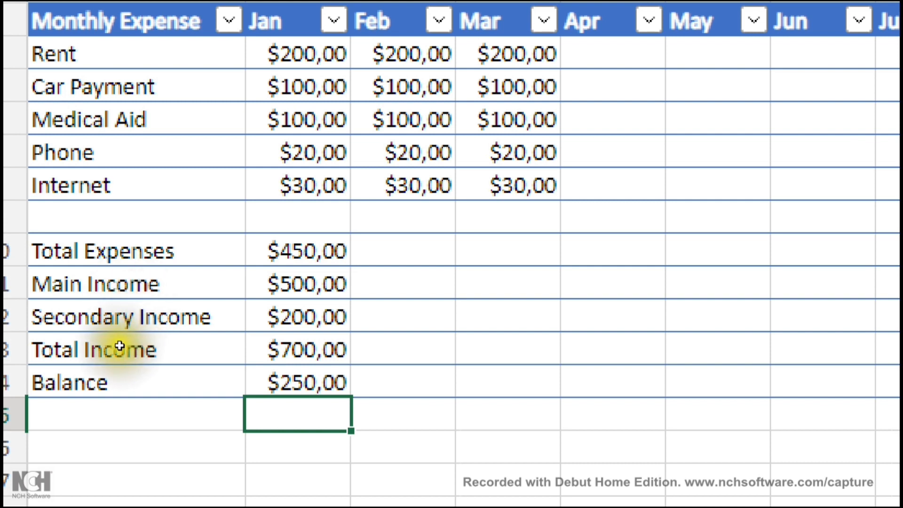
key(Up)
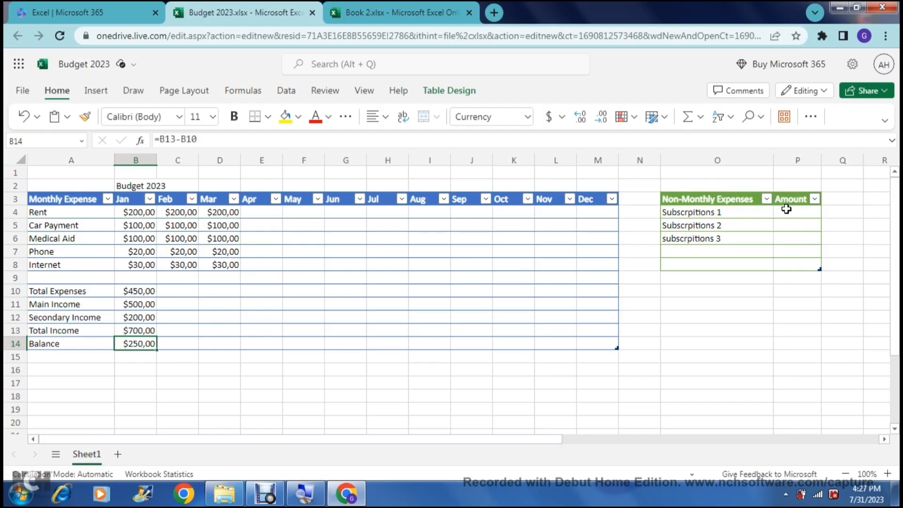
Format the non-monthly Amount cells P4:P8 as Currency with the $ English (United States) symbol.
click(614, 187)
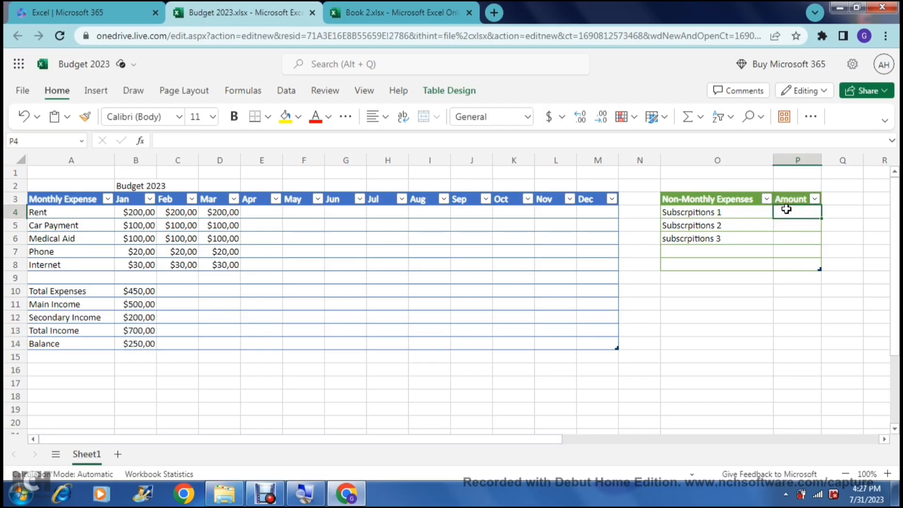
key(shift+Down)
key(shift+Down)
key(shift+Up)
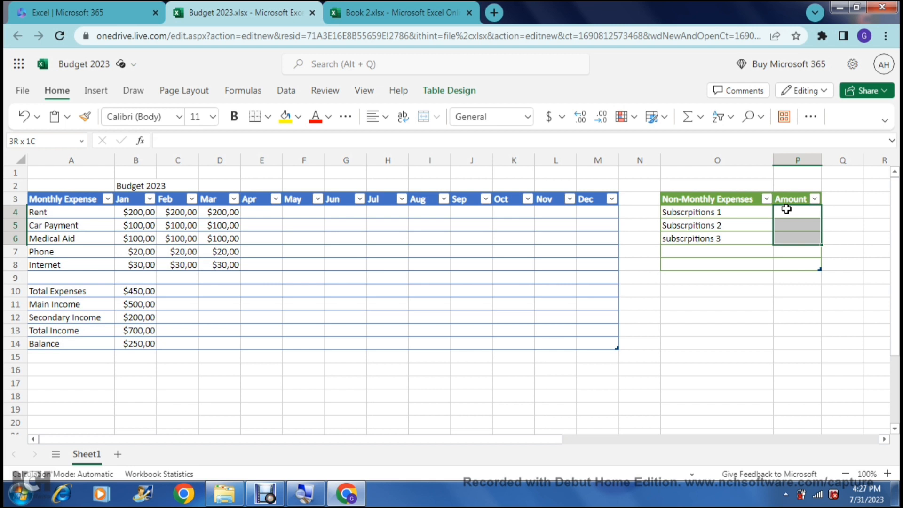
key(shift+Down)
key(shift+Down)
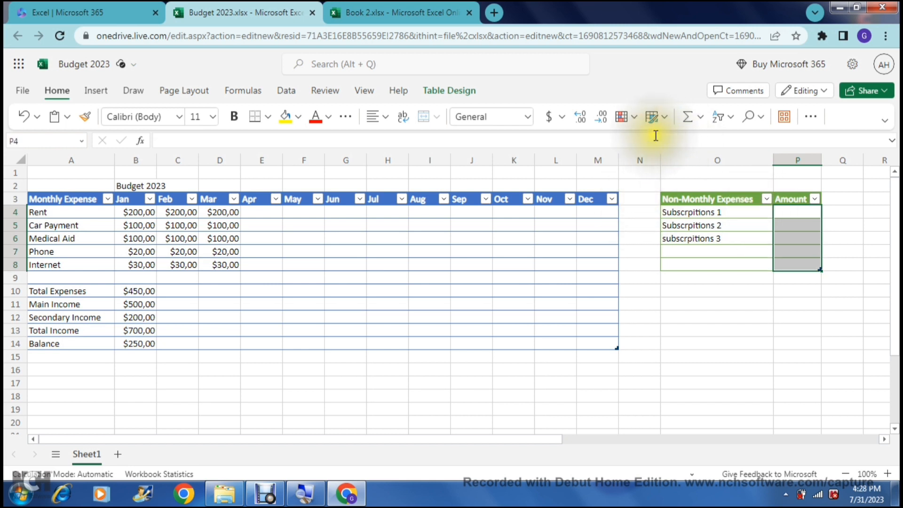
click(562, 116)
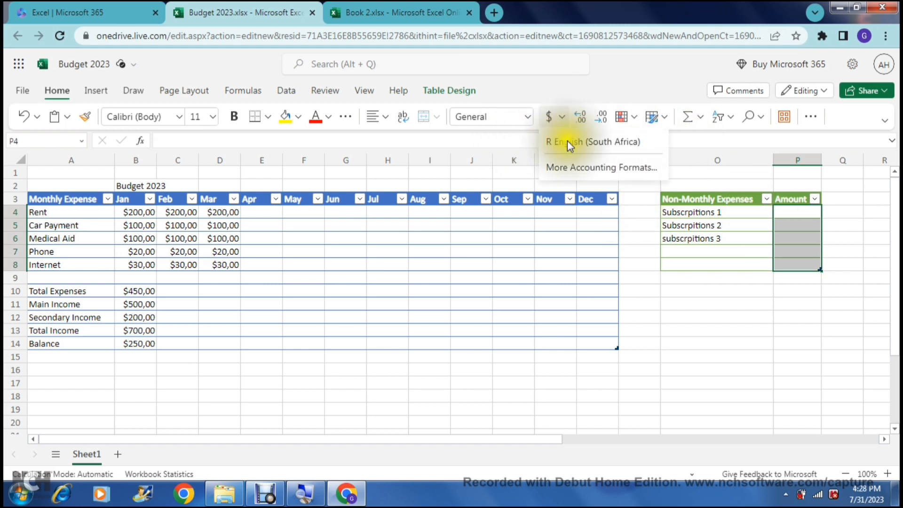
click(570, 165)
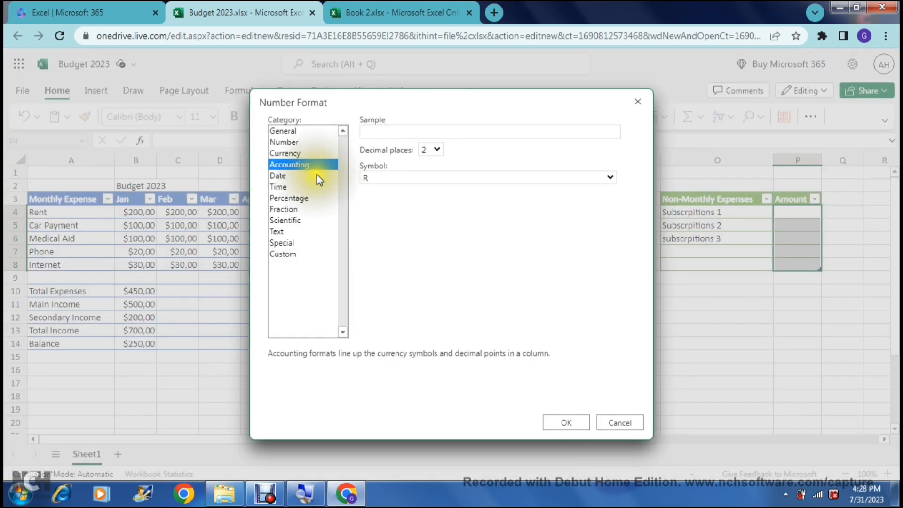
click(293, 153)
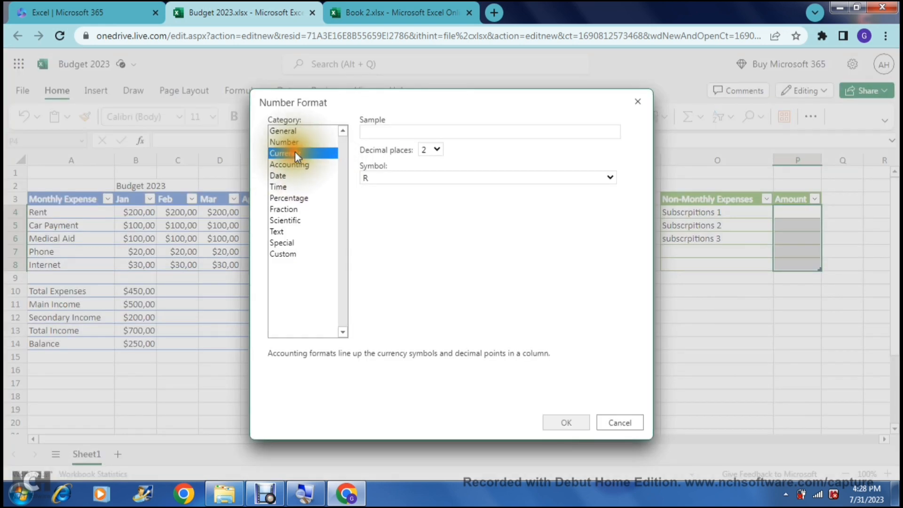
click(420, 177)
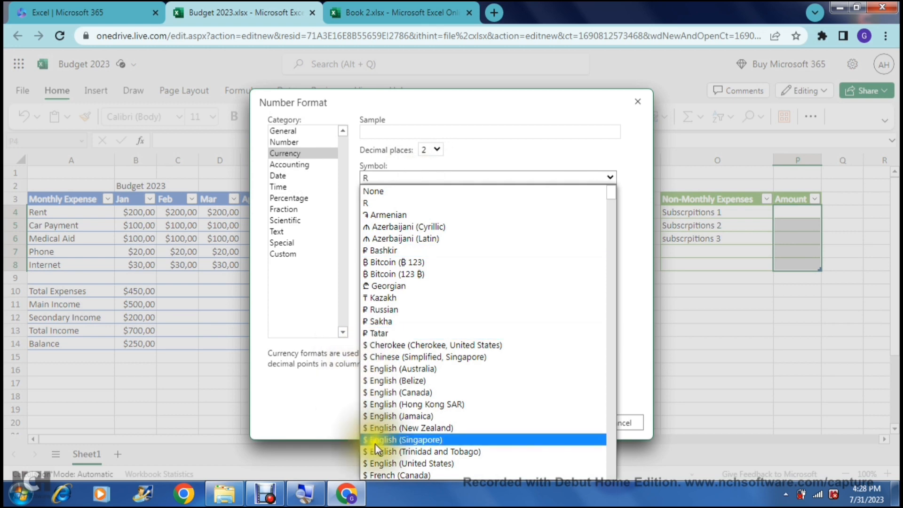
click(379, 462)
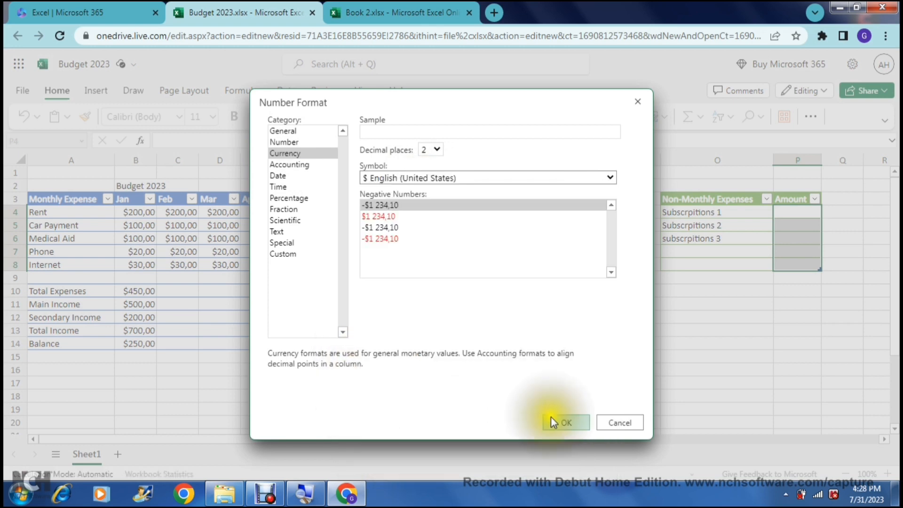
click(552, 419)
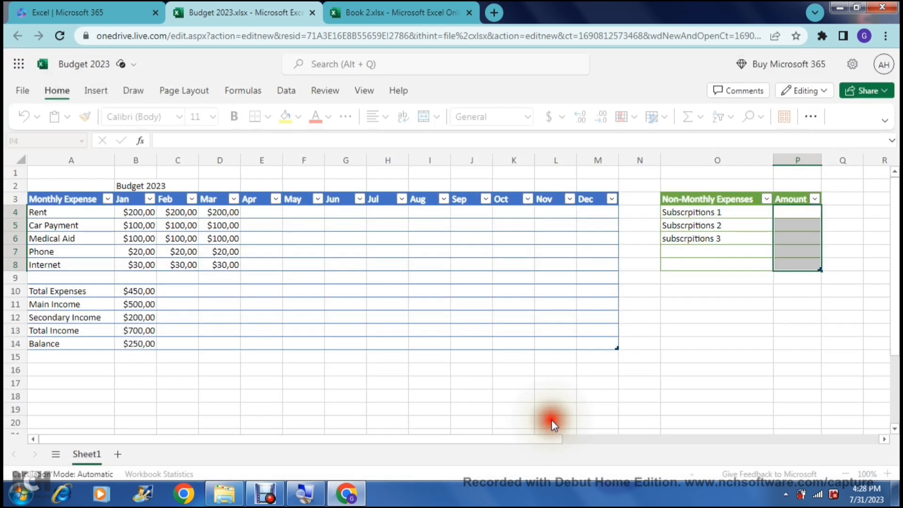
Enter the amounts 20, 50 and 40 for the three subscriptions in cells P4 to P6.
click(797, 215)
text(20)
key(Return)
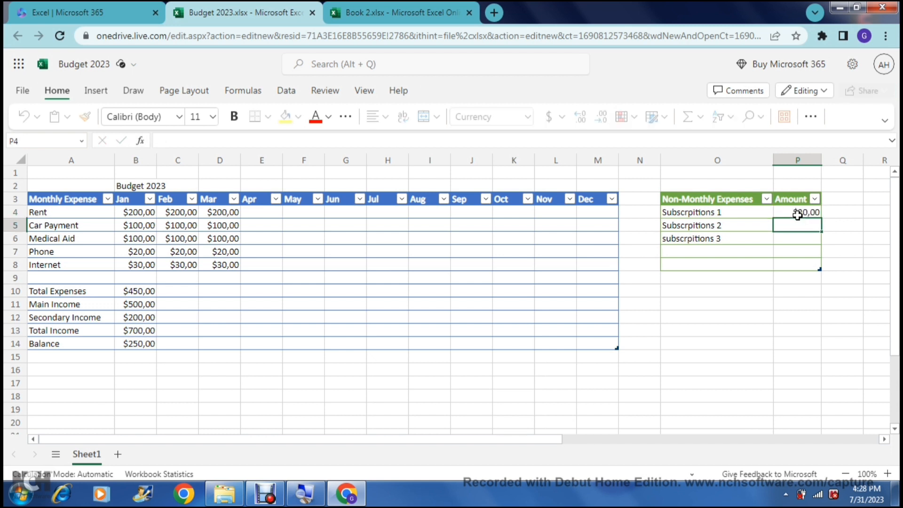
text(50)
key(Return)
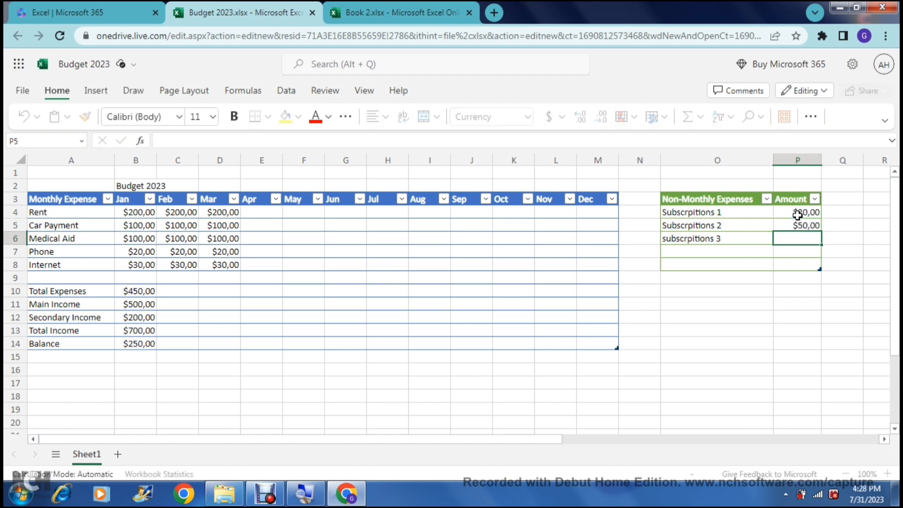
text(40)
key(Return)
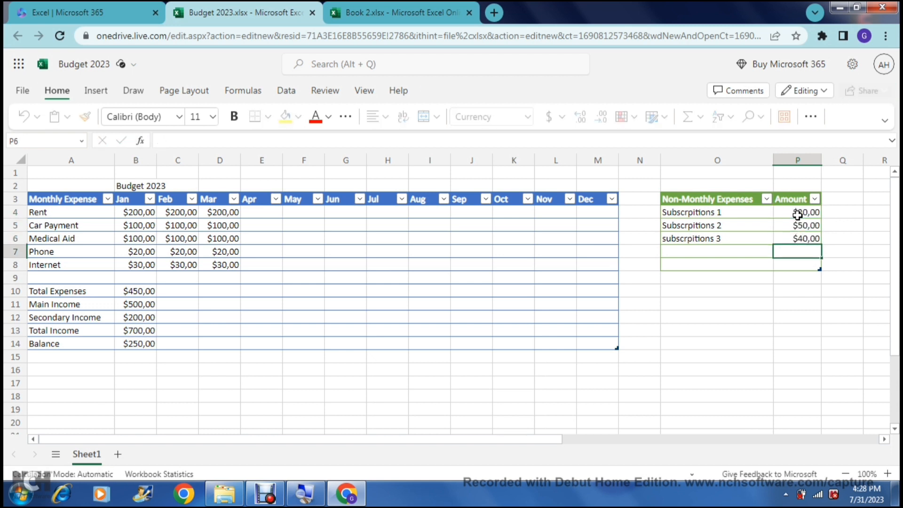
Enter the label Total in cell O8 of the non-monthly expenses table.
key(Return)
key(Left)
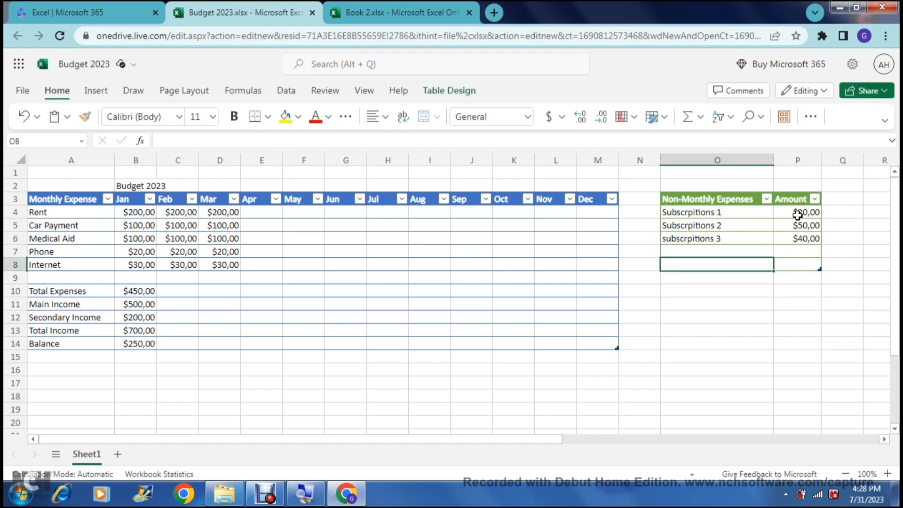
text(Total)
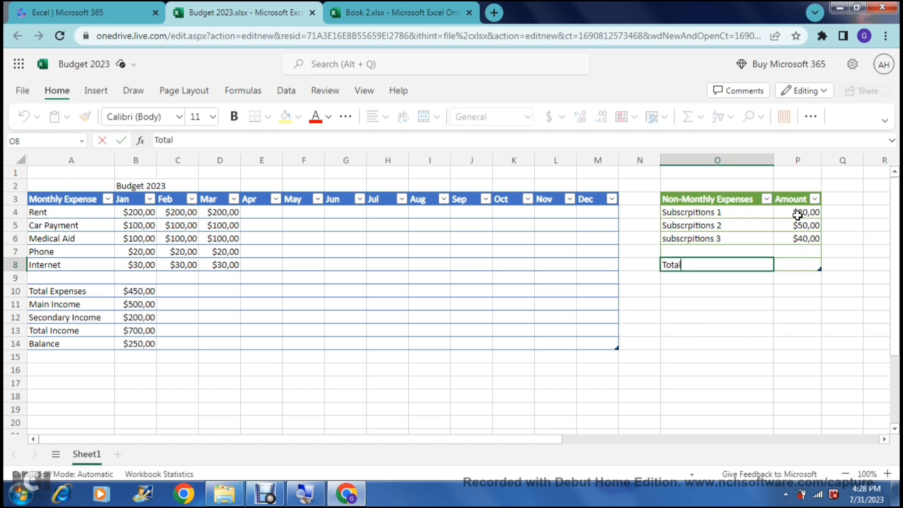
key(Tab)
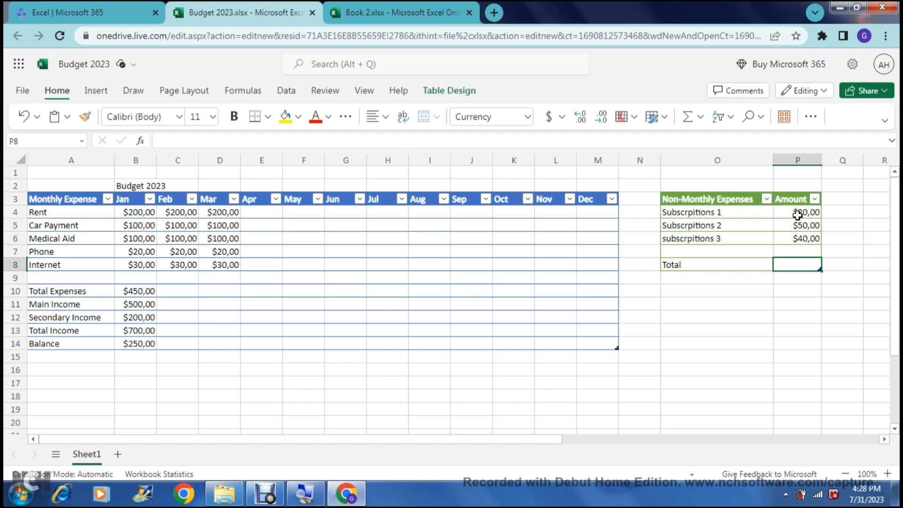
Total the non-monthly amounts in cell P8 with AutoSum over P4:P7.
key(Up)
key(Up)
key(Up)
key(Up)
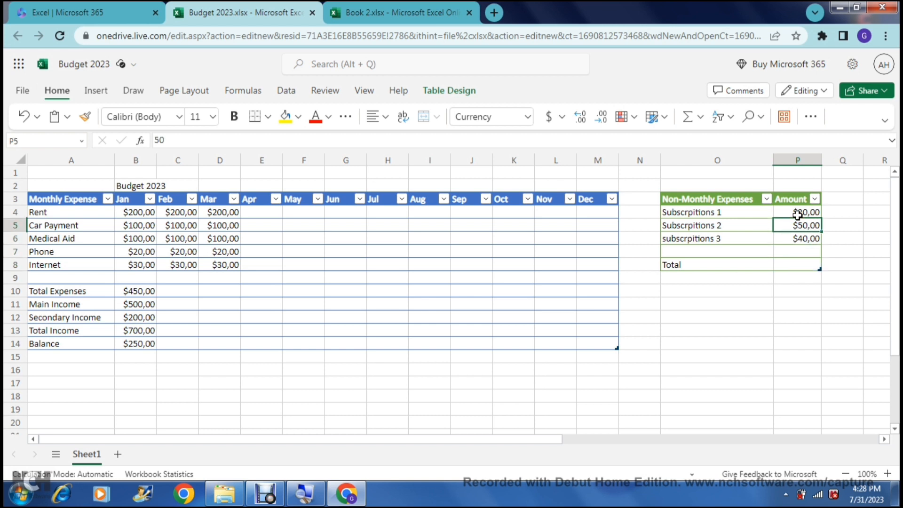
drag(797, 215, 798, 262)
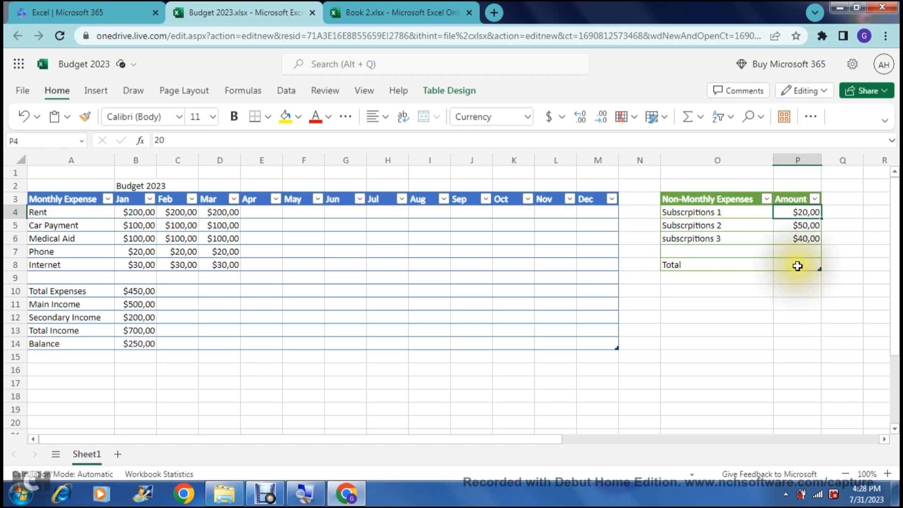
click(797, 265)
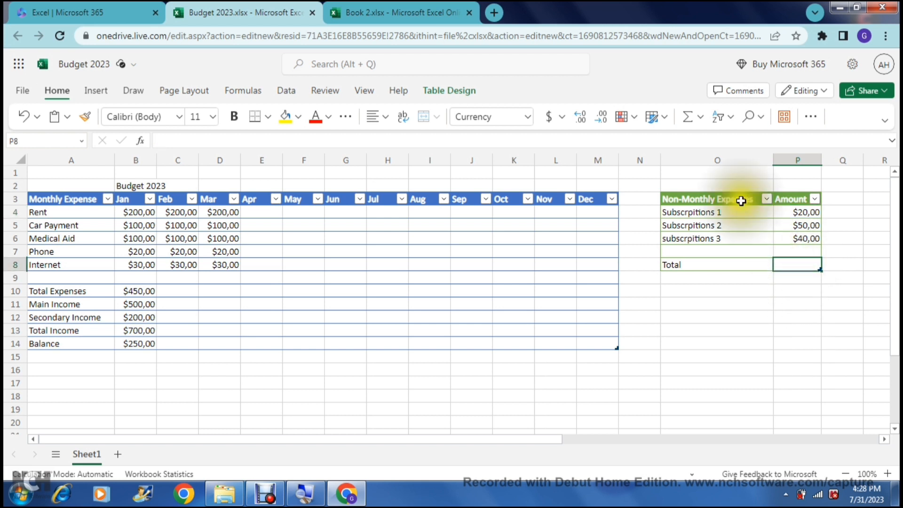
click(687, 119)
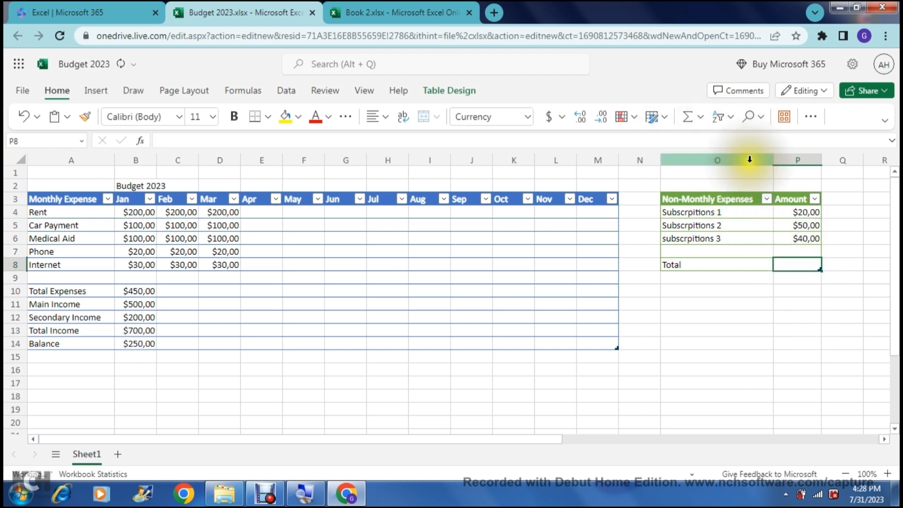
Divide the non-monthly total in P8 by 12 so the formula reads =SUBTOTAL(109;P4:P7)/12.
click(785, 265)
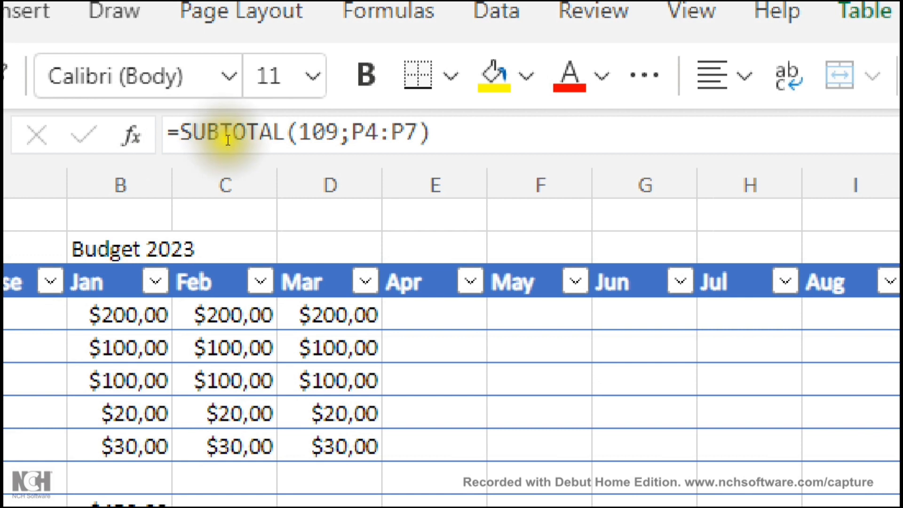
click(270, 140)
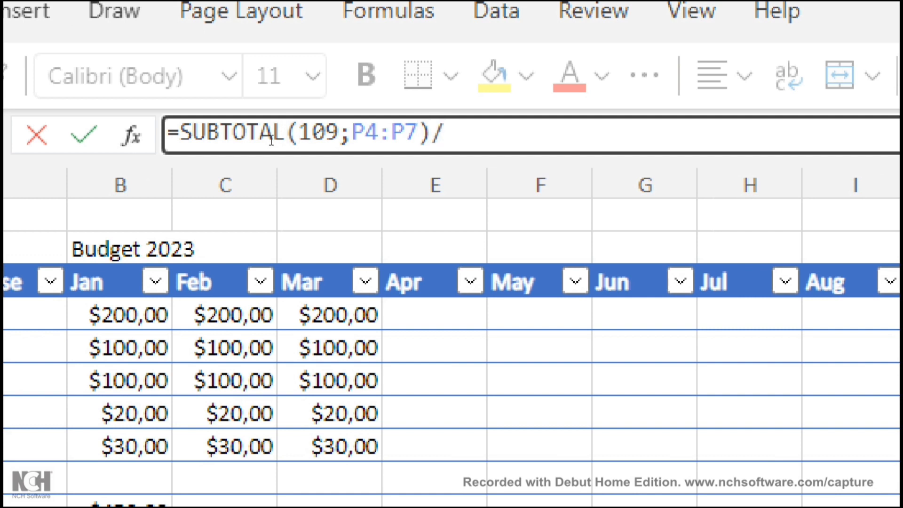
key(Return)
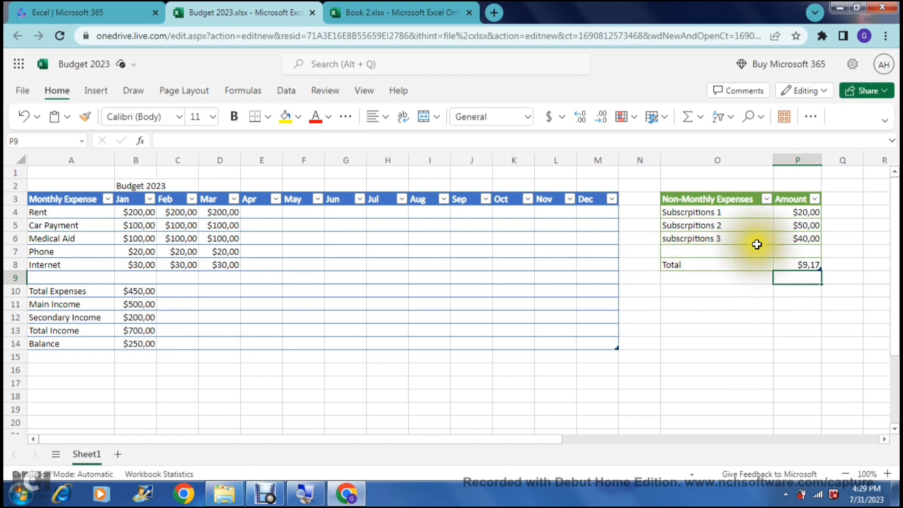
click(788, 265)
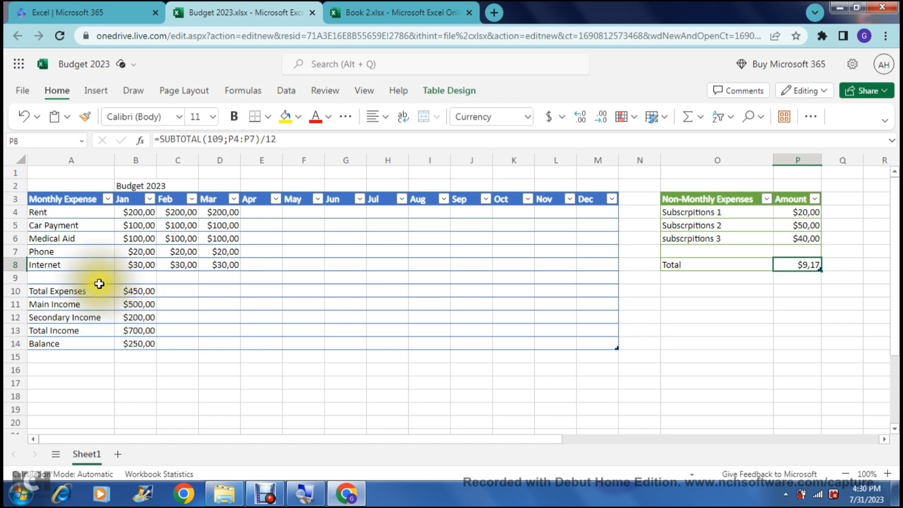
Enter the label Non-monthly in cell A9 between Internet and Total Expenses.
click(83, 276)
text(N)
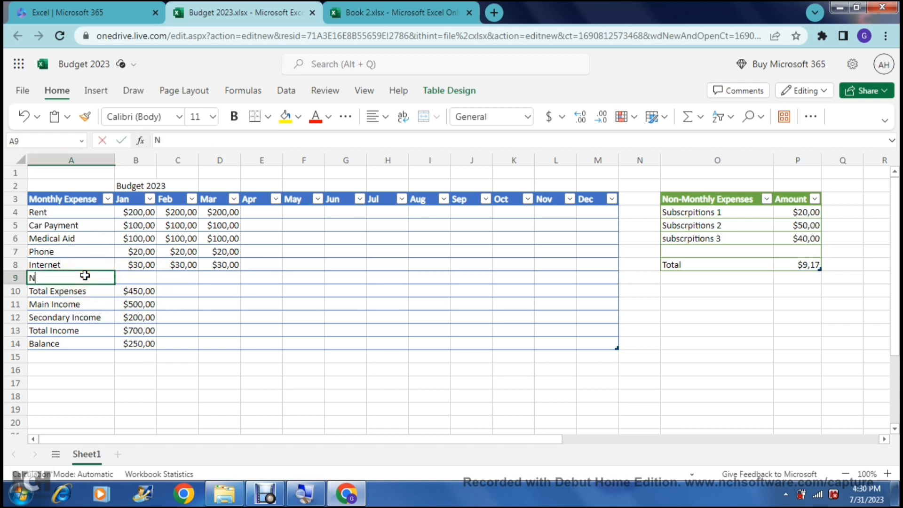
text(on-monthly)
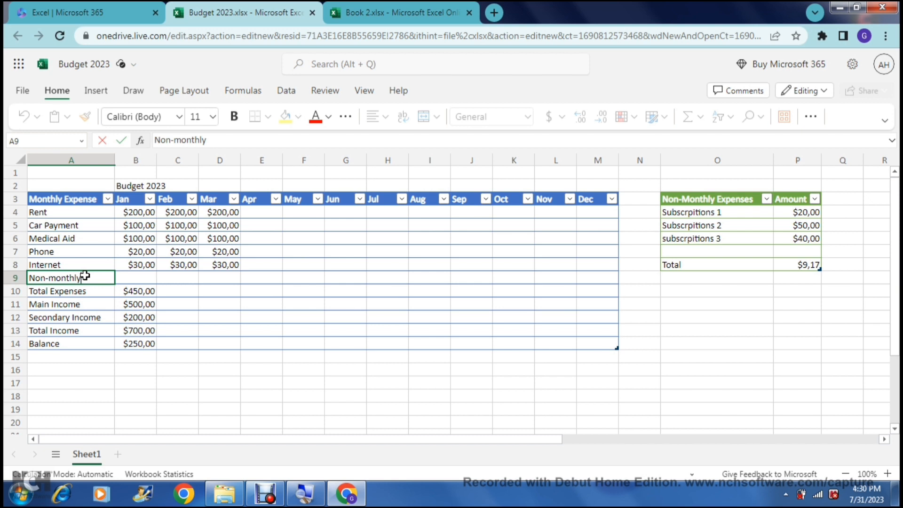
key(Return)
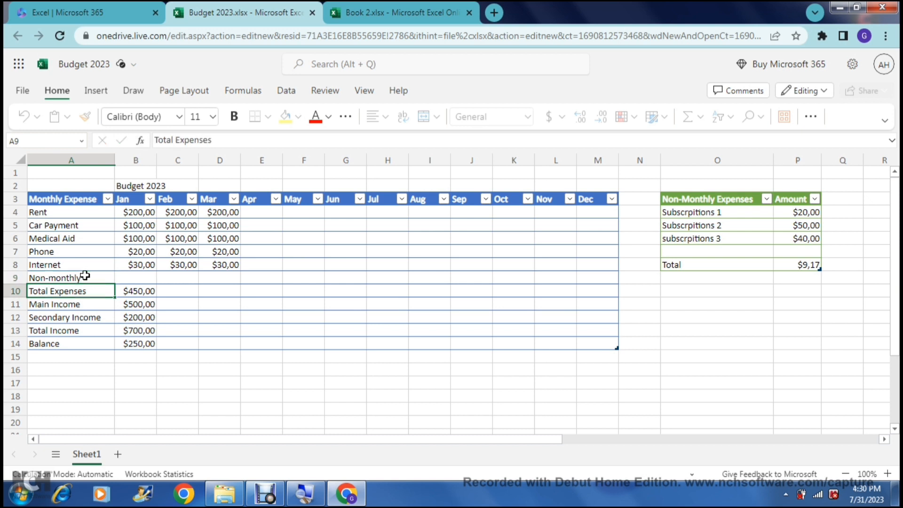
Enter 9,17 as the January non-monthly expense in cell B9.
click(85, 276)
key(Right)
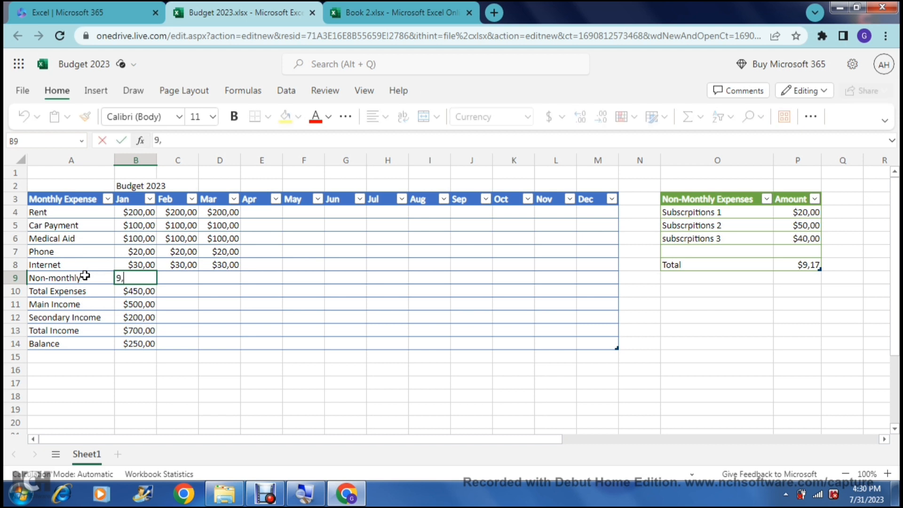
key(Tab)
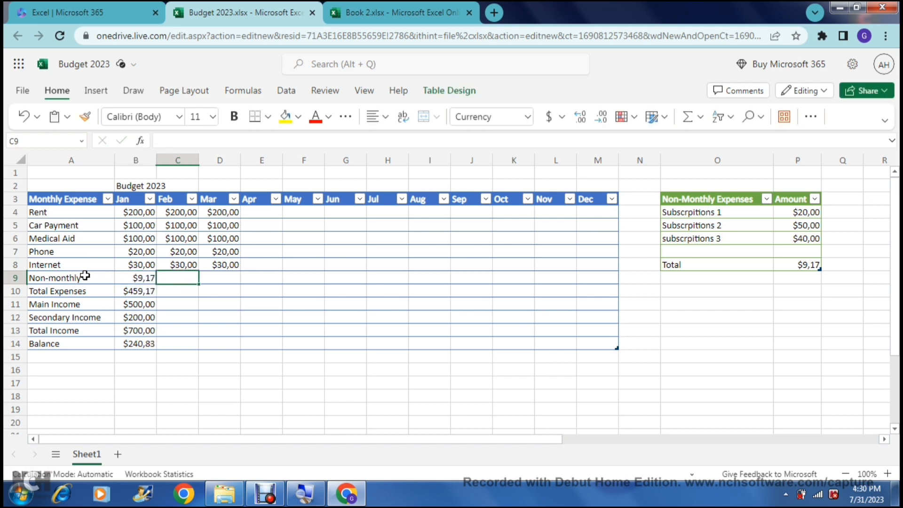
Review the January non-monthly amount against the subscription amounts and their total, and check the January total expenses and balance.
click(125, 278)
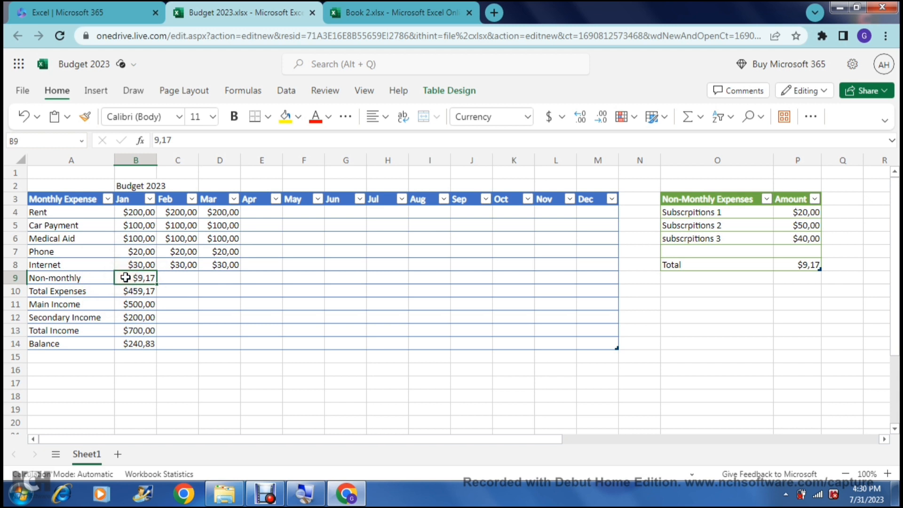
click(134, 278)
click(784, 264)
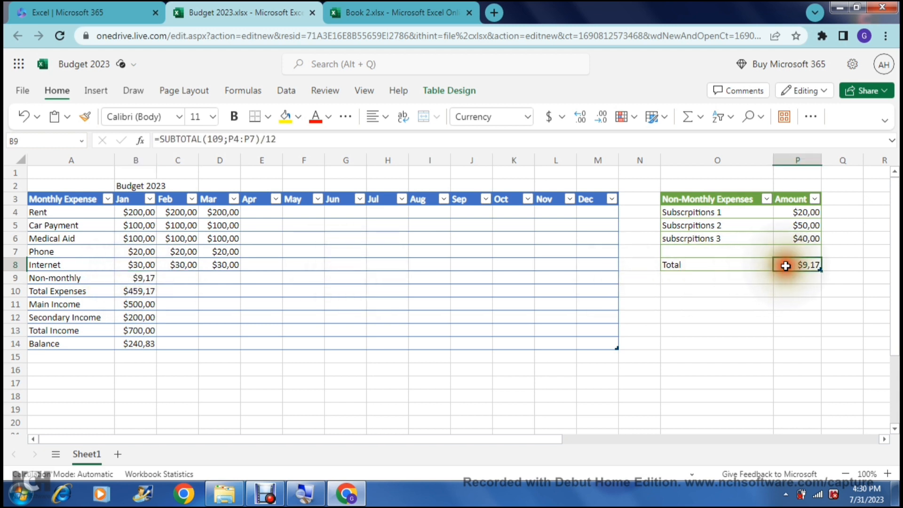
drag(789, 212, 799, 238)
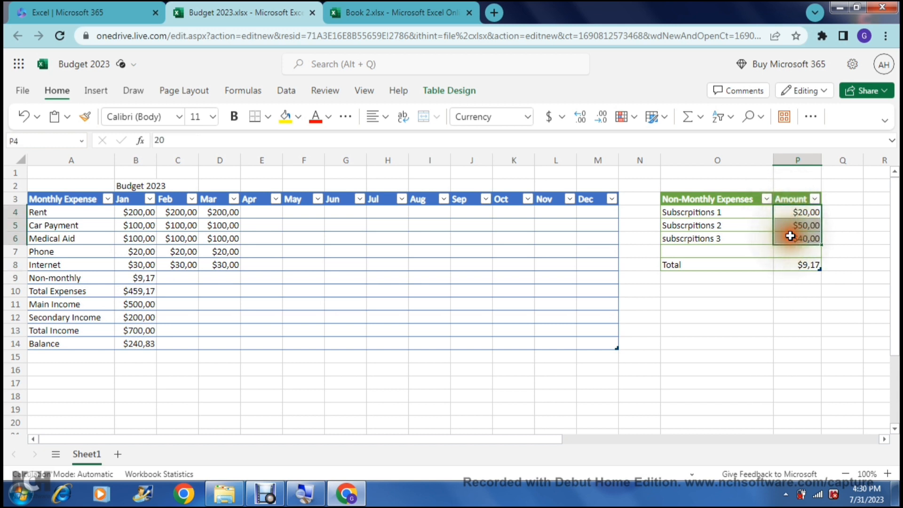
click(777, 263)
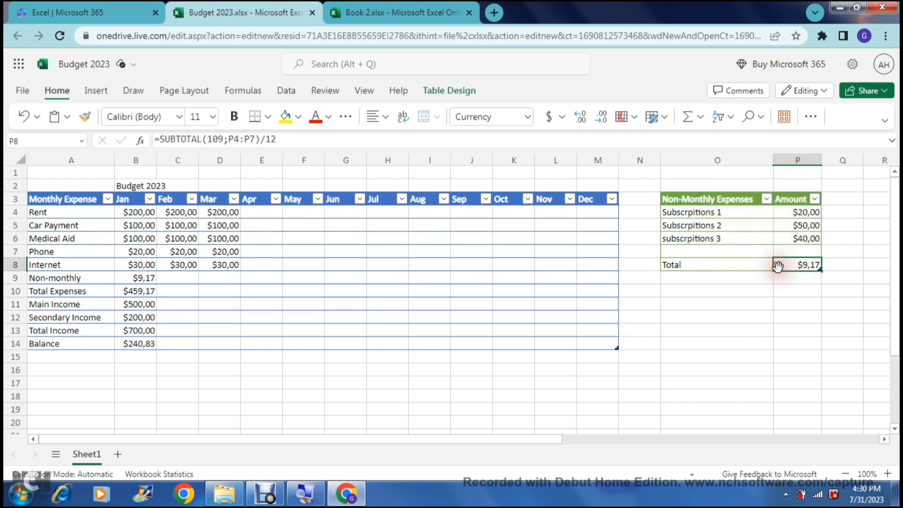
click(687, 277)
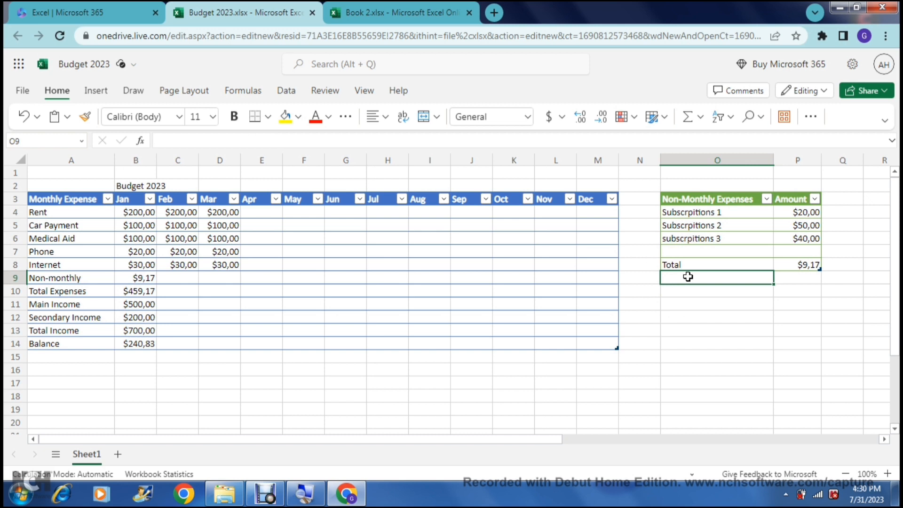
click(128, 279)
click(129, 281)
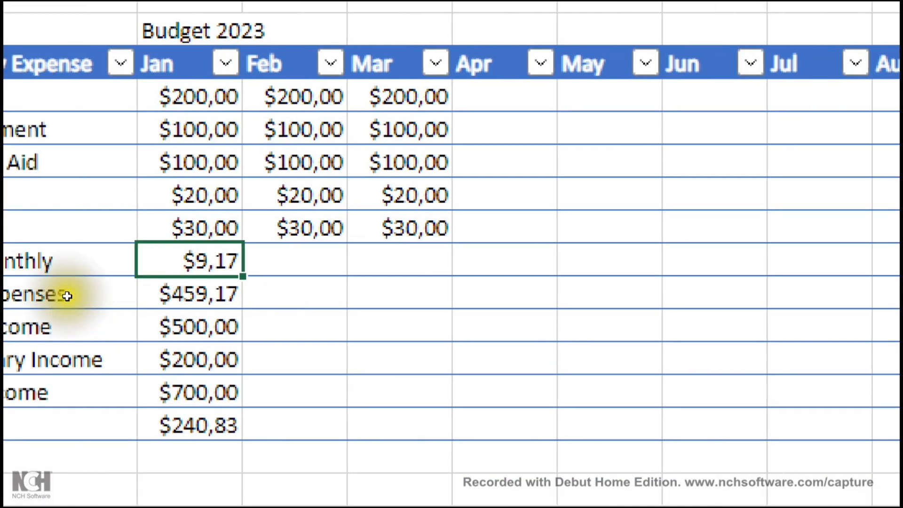
key(Down)
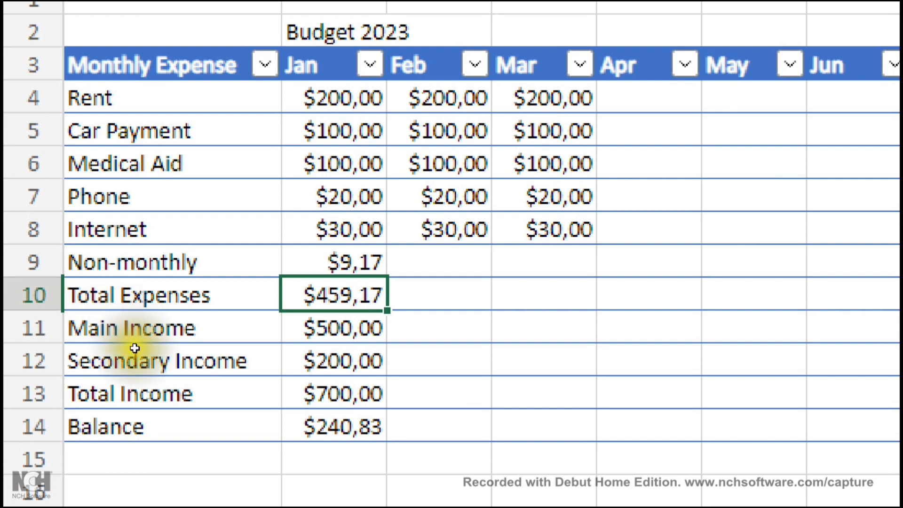
key(ctrl+Down)
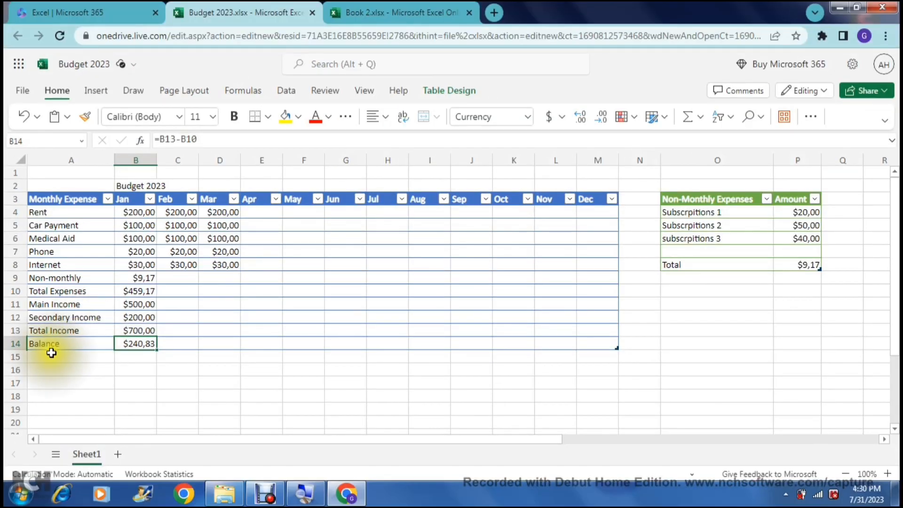
Enter the label Savings in cell A15 below Balance.
click(123, 459)
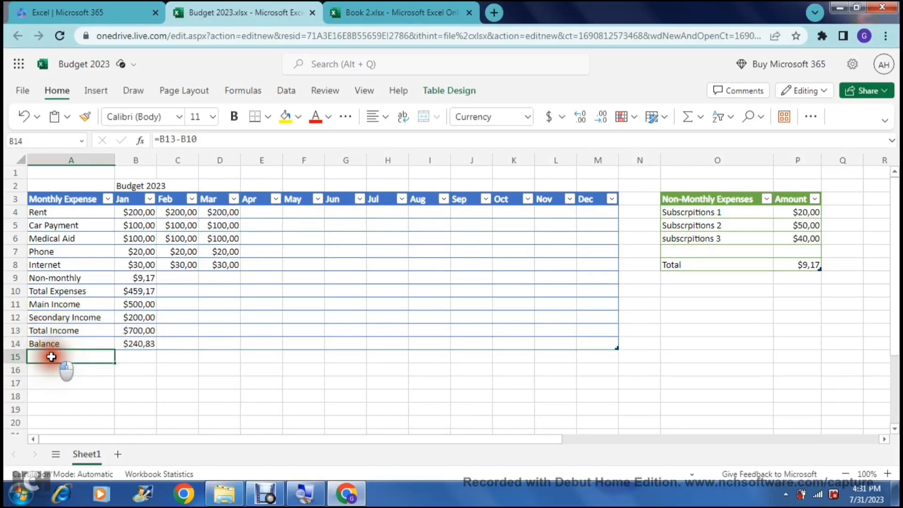
text(Savings)
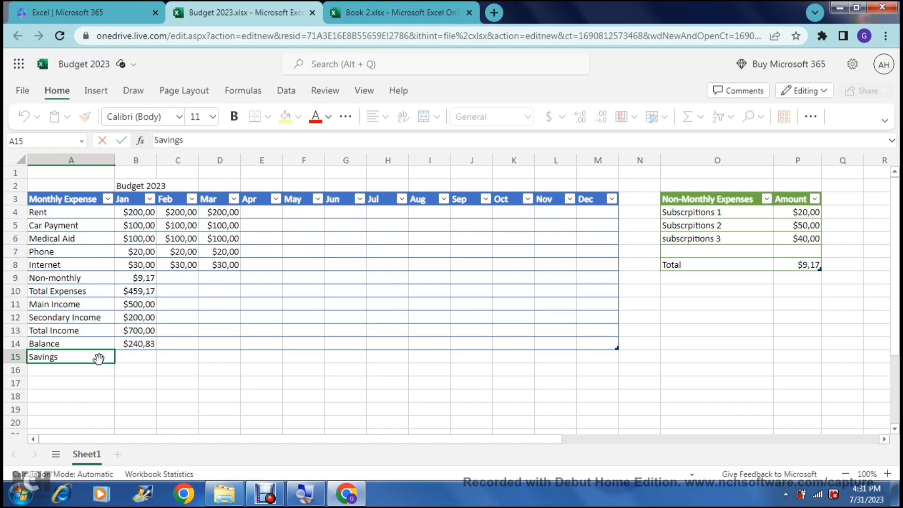
key(Tab)
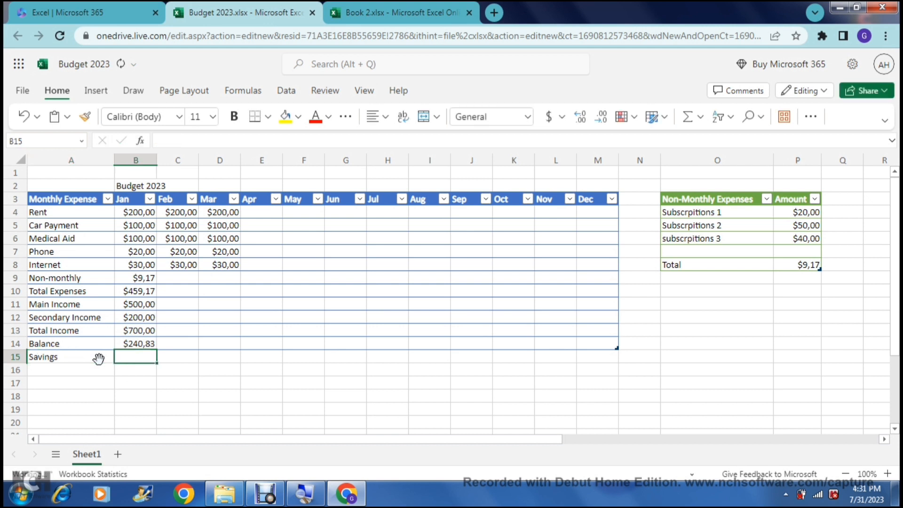
Calculate the January savings in cell B15 as half of the balance with =B14/2.
click(135, 357)
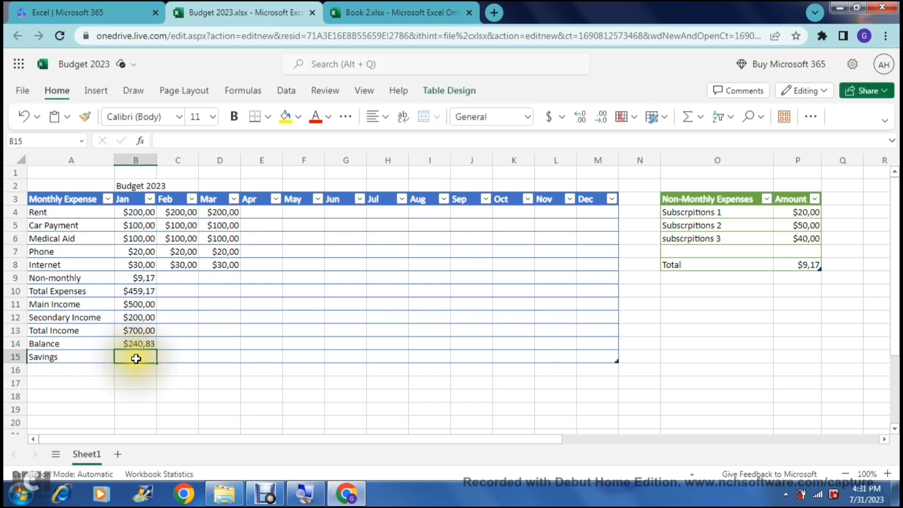
click(137, 347)
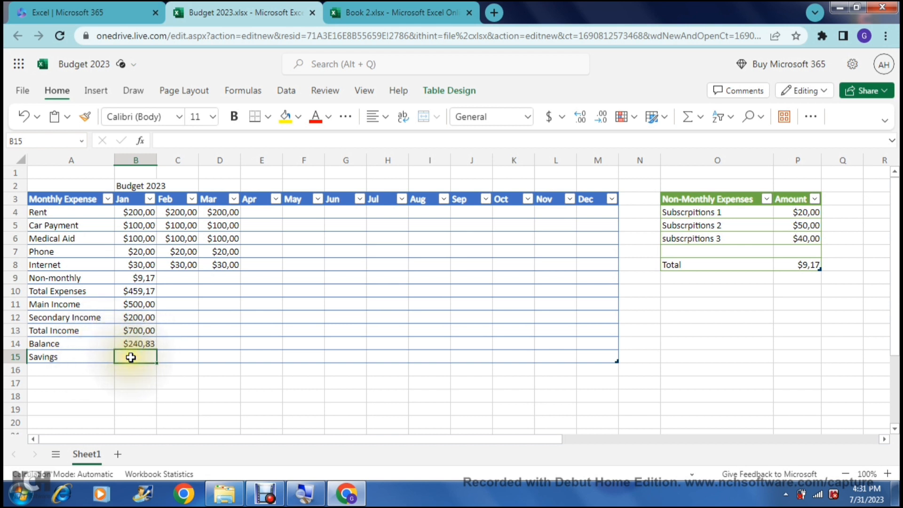
click(131, 358)
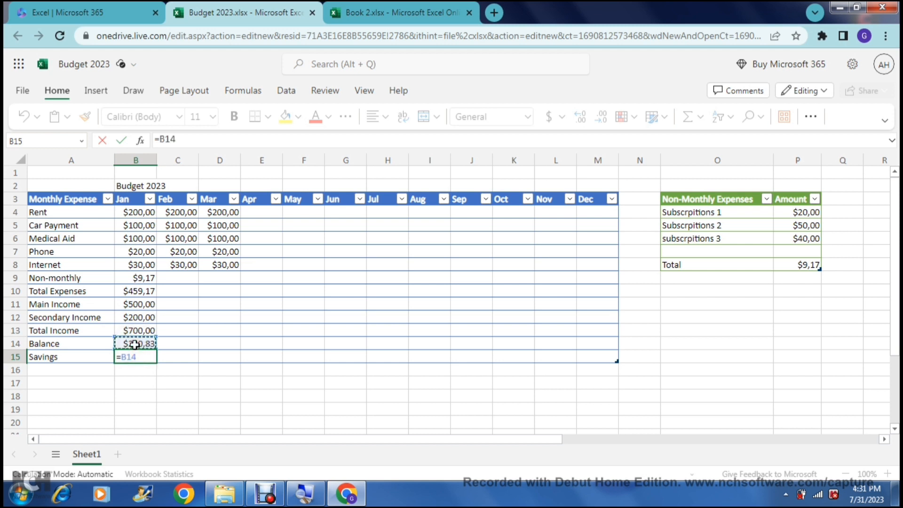
key(Return)
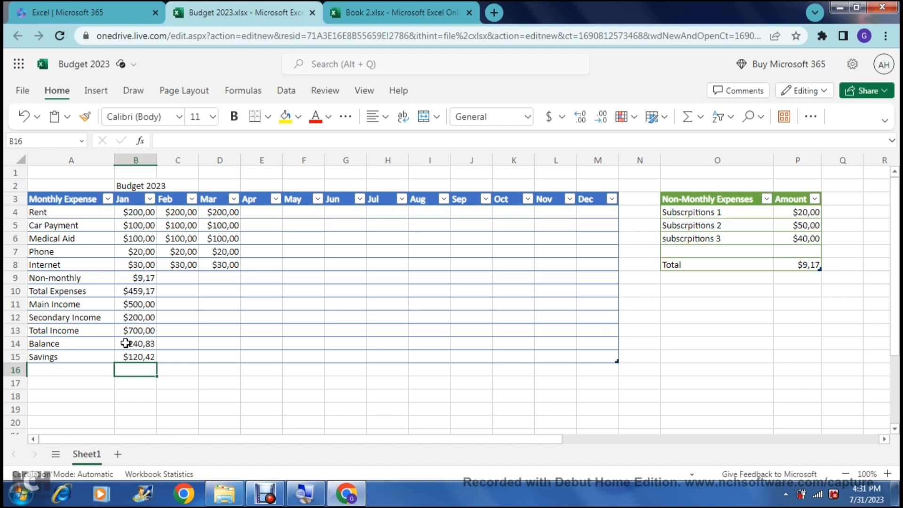
click(125, 357)
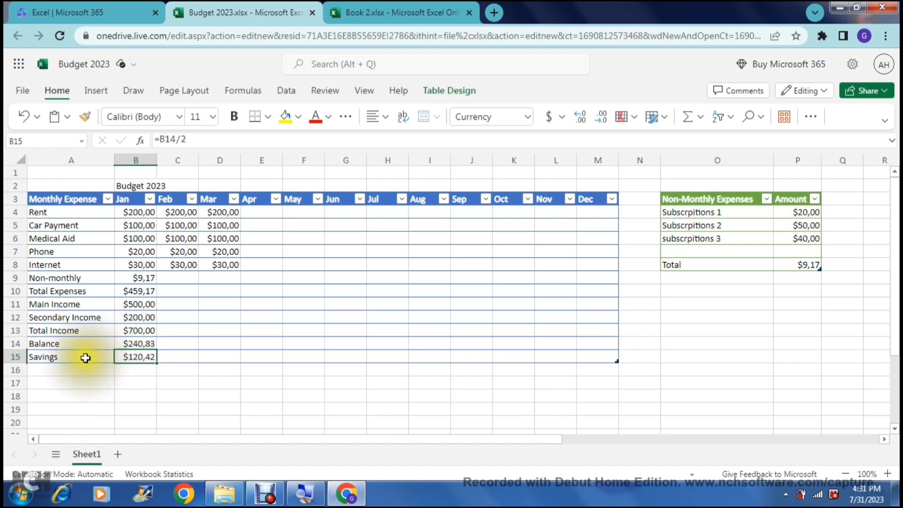
click(76, 375)
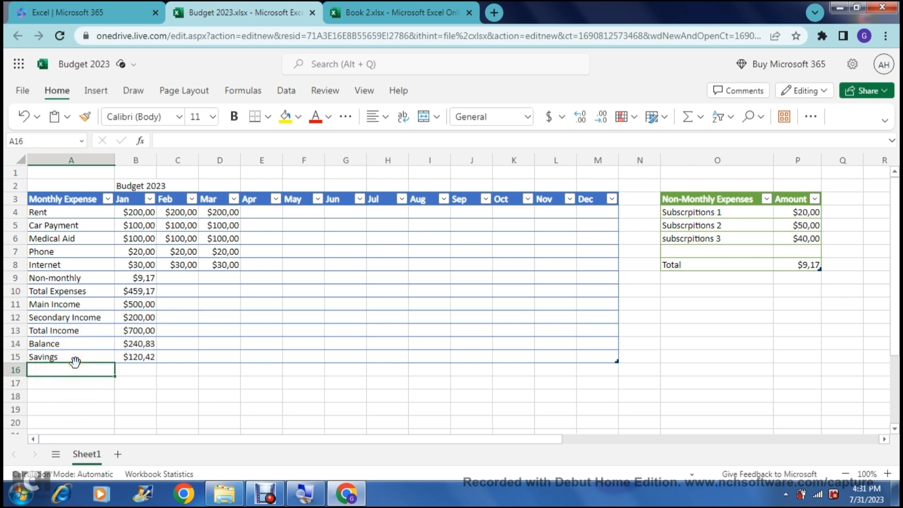
click(74, 381)
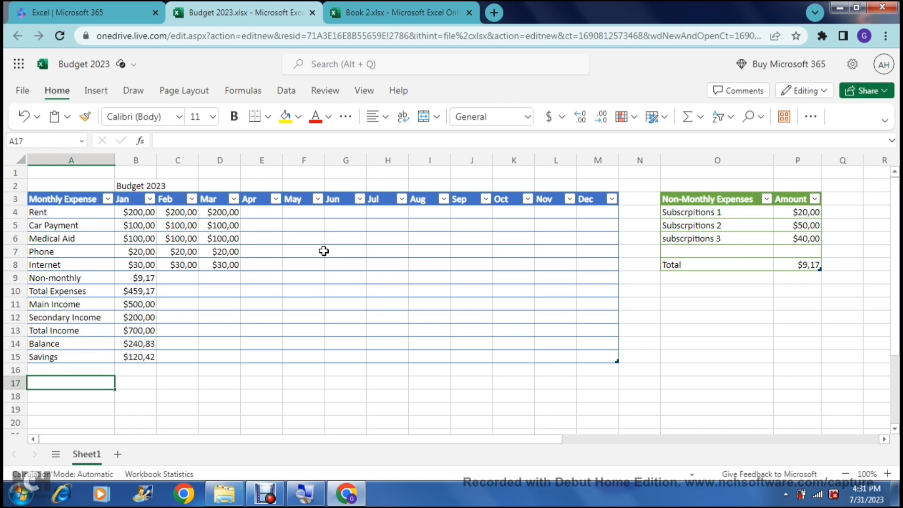